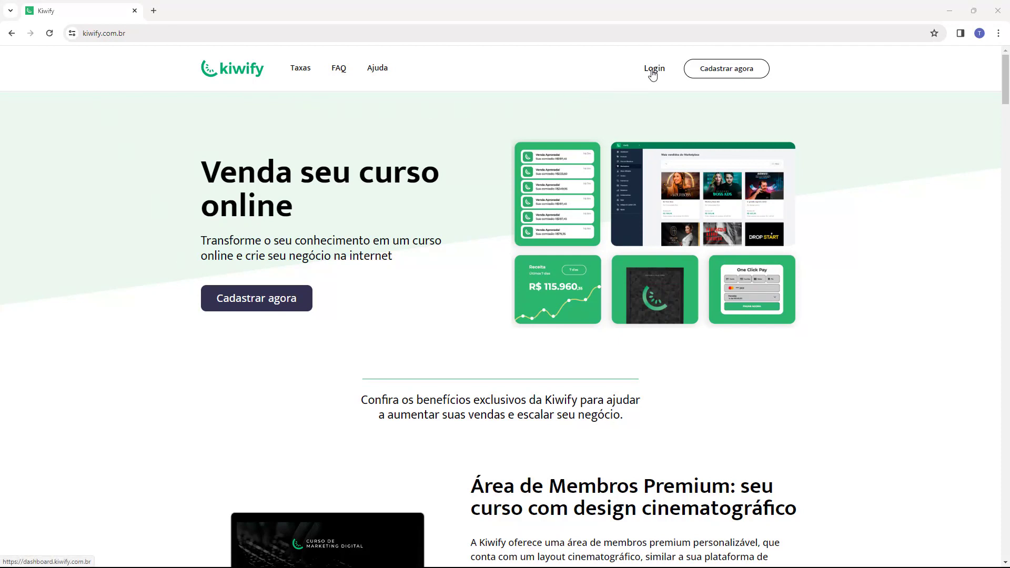
Step: Log in from the kiwify.com.br landing page to reach the seller dashboard
{"action": "left_click", "coordinate": [653, 75]}
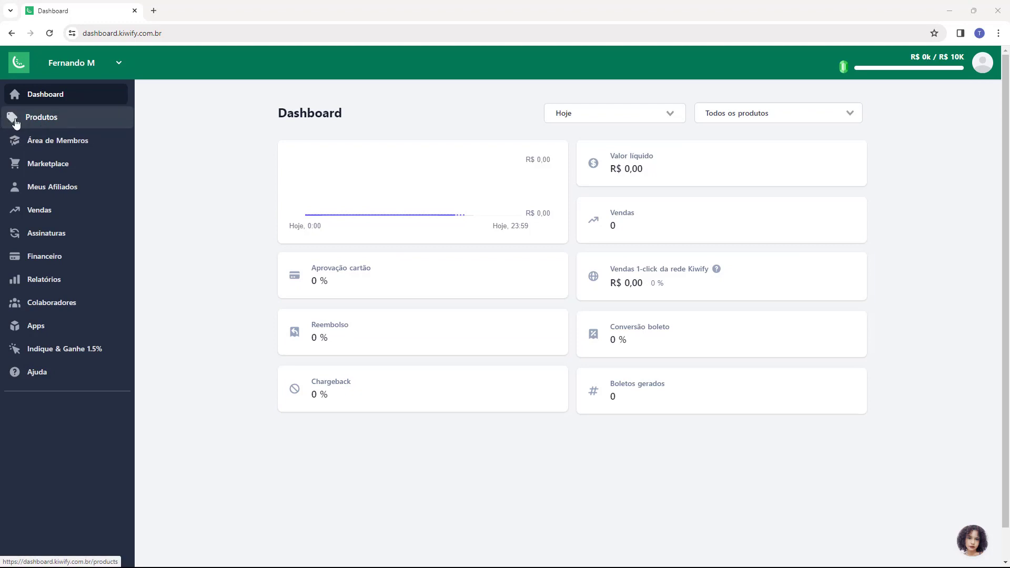
Step: Go to Produtos and start a new product with Criar produto
{"action": "left_click", "coordinate": [49, 121]}
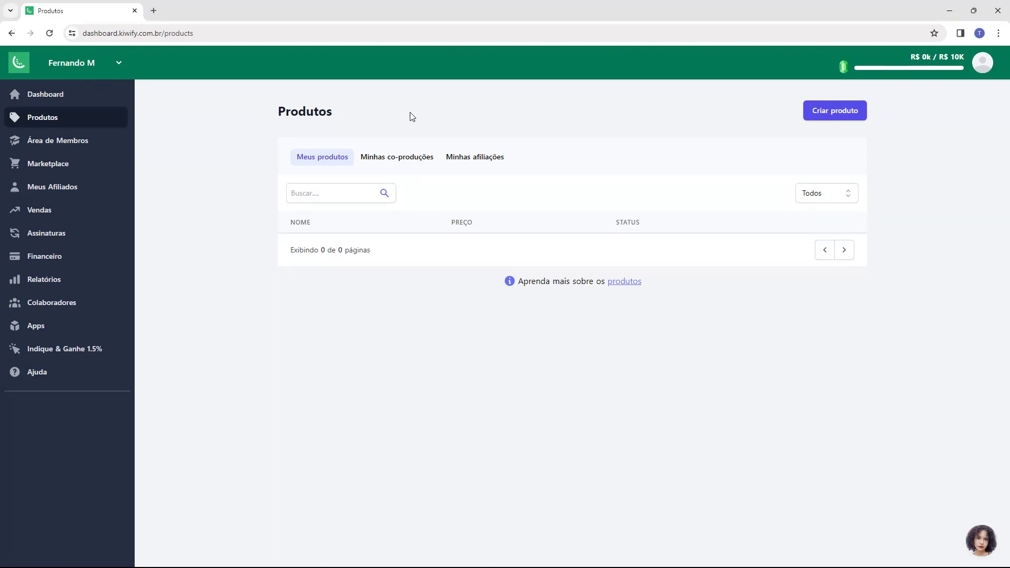
{"action": "left_click", "coordinate": [836, 117]}
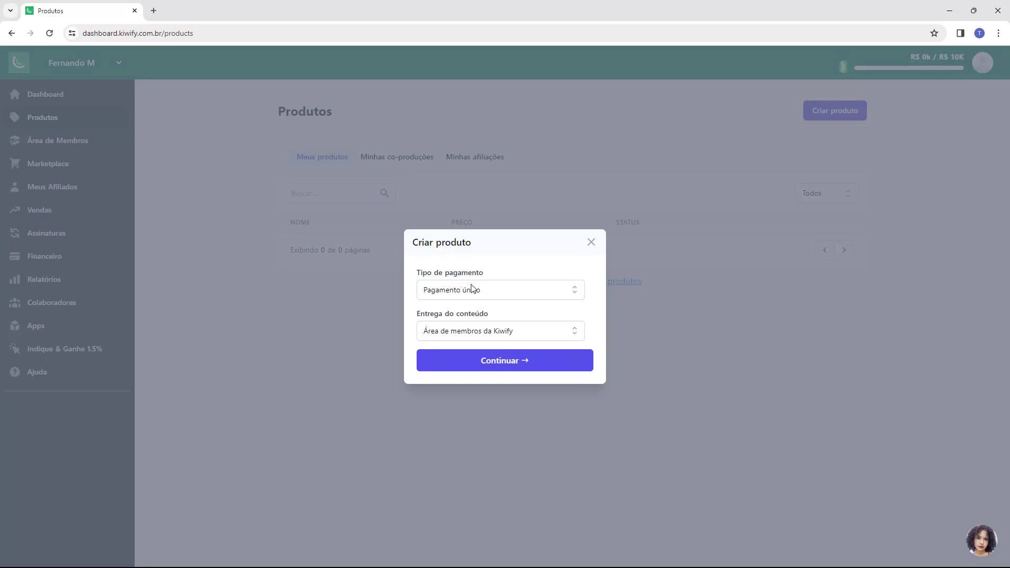
Step: Set the product's payment type to Pagamento único
{"action": "left_click", "coordinate": [479, 297]}
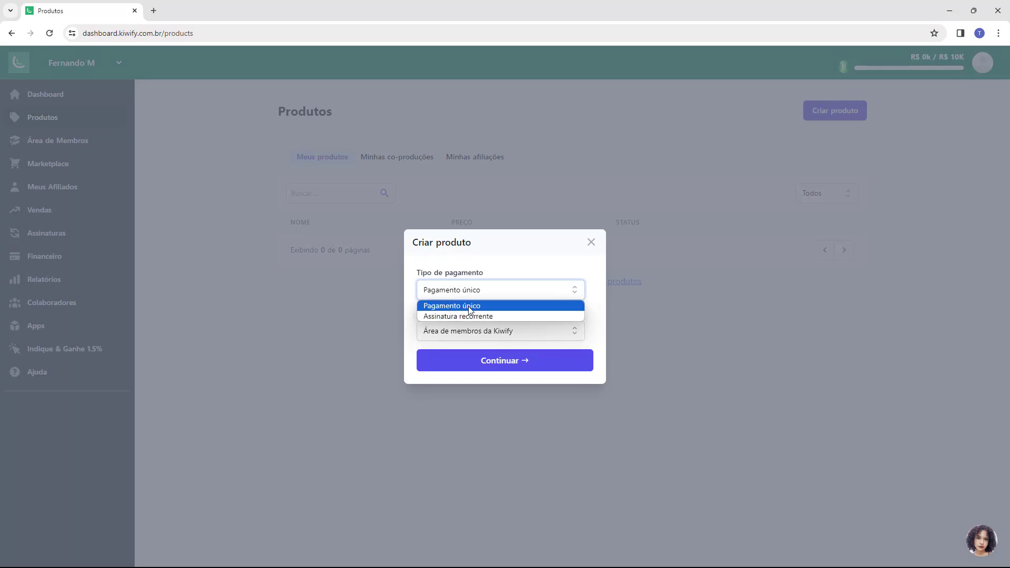
{"action": "left_click", "coordinate": [456, 315]}
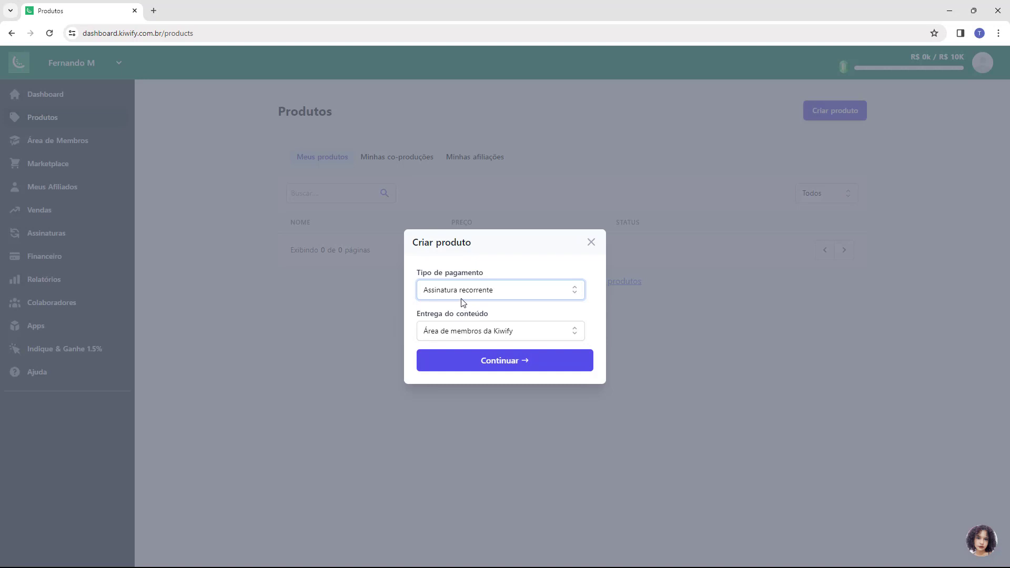
{"action": "key", "text": "Up"}
{"action": "left_click", "coordinate": [462, 298]}
{"action": "left_click", "coordinate": [453, 318]}
{"action": "left_click", "coordinate": [470, 294]}
{"action": "left_click", "coordinate": [435, 303]}
Step: Choose Área de membros da Kiwify for content delivery and continue to the product details
{"action": "left_click", "coordinate": [492, 333]}
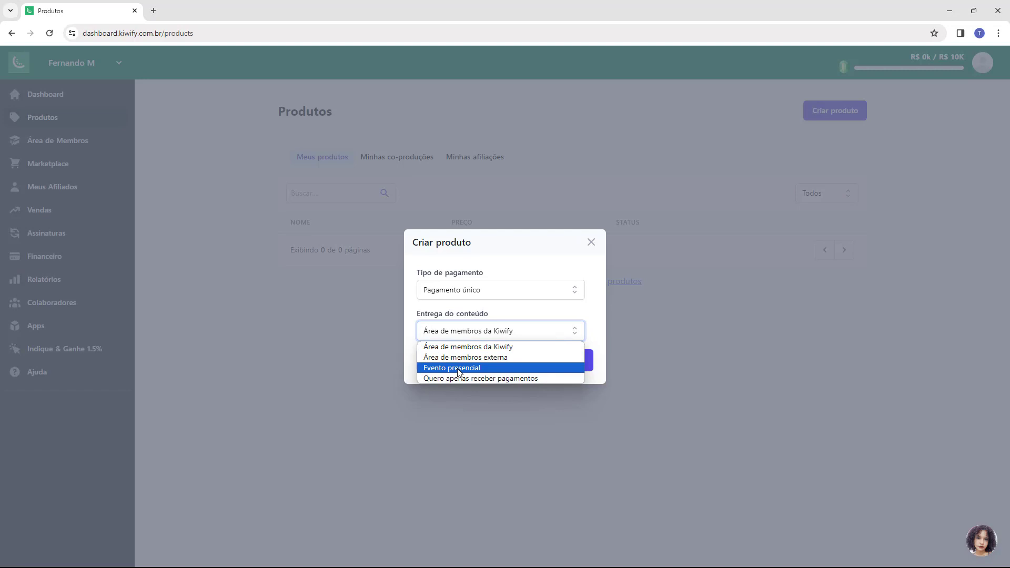
{"action": "left_click", "coordinate": [473, 357]}
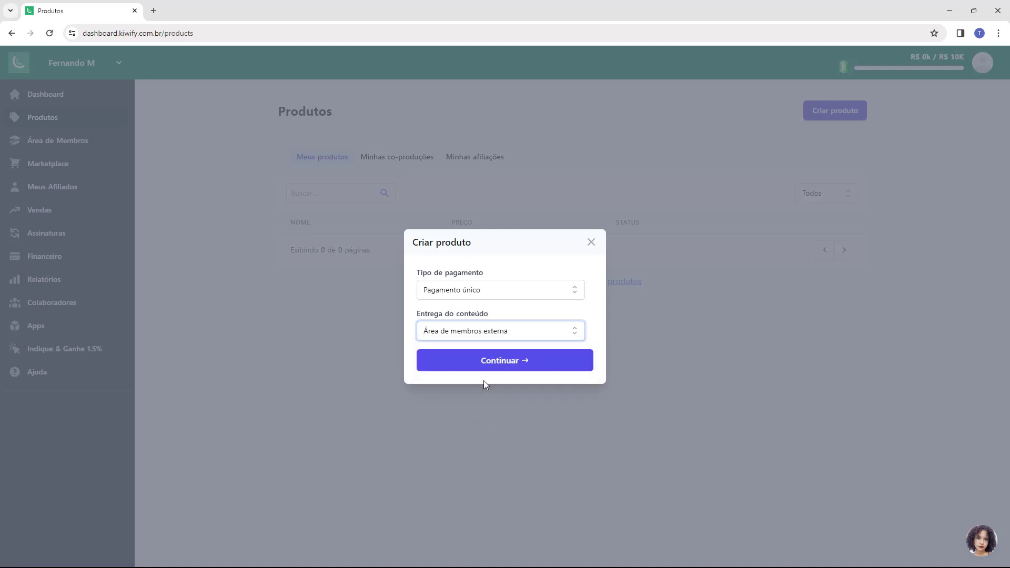
{"action": "left_click", "coordinate": [484, 338]}
{"action": "left_click", "coordinate": [470, 345]}
{"action": "left_click", "coordinate": [498, 366]}
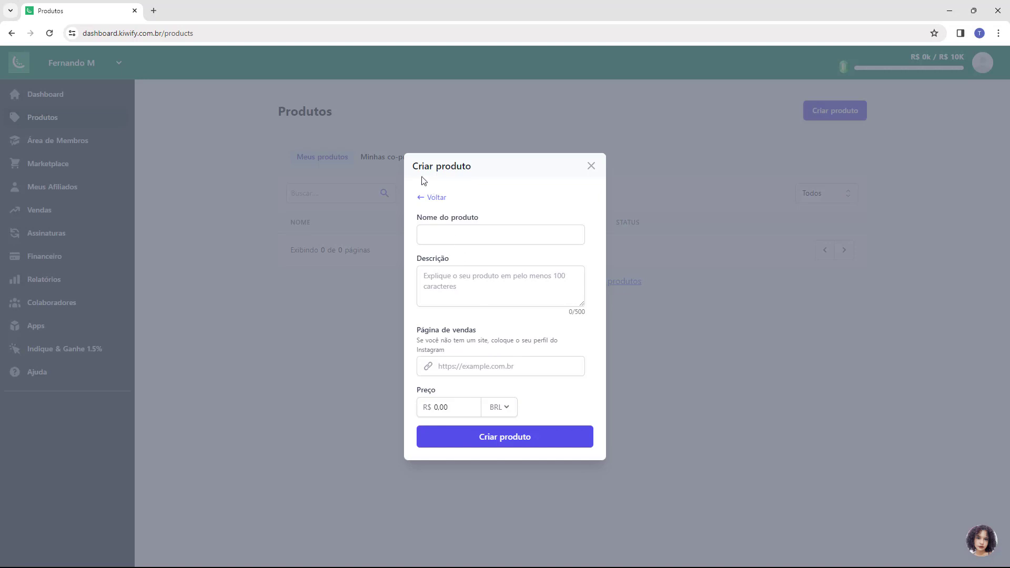
Step: Name the product 'Ebook Host2b' and paste in its description about exclusive ebooks
{"action": "left_click", "coordinate": [441, 233]}
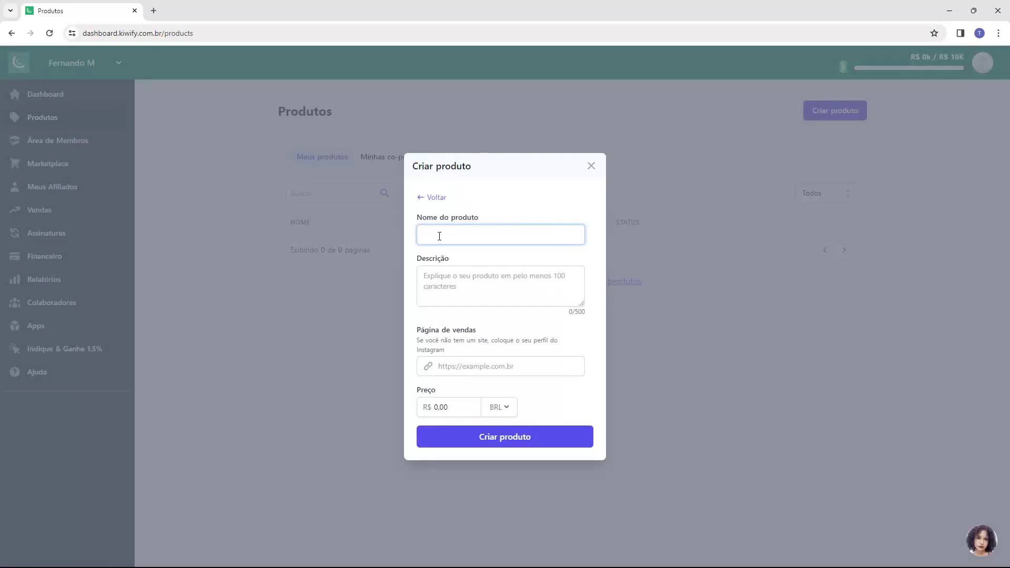
{"action": "type", "text": "Ebook Host2b"}
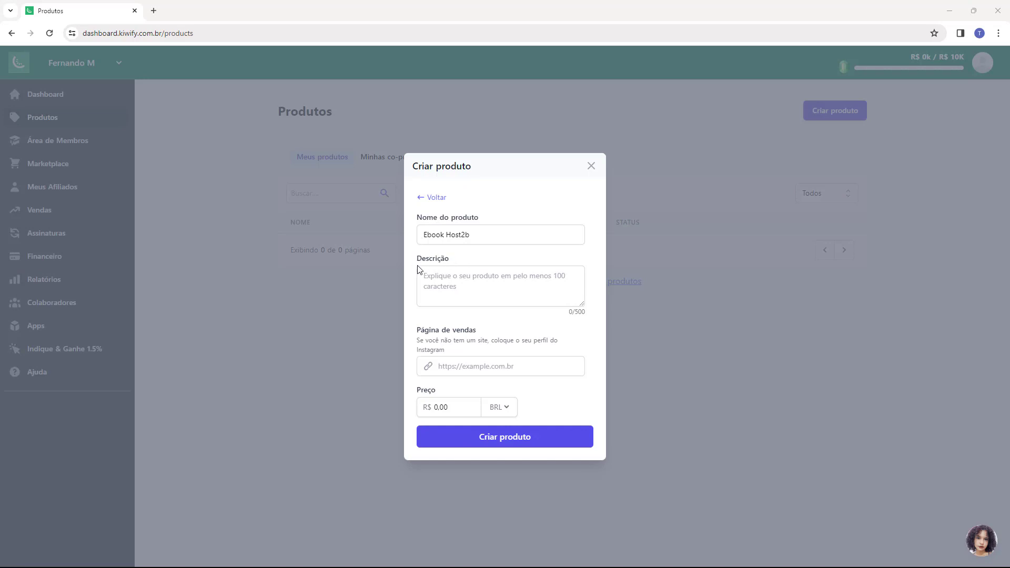
{"action": "left_click", "coordinate": [444, 287]}
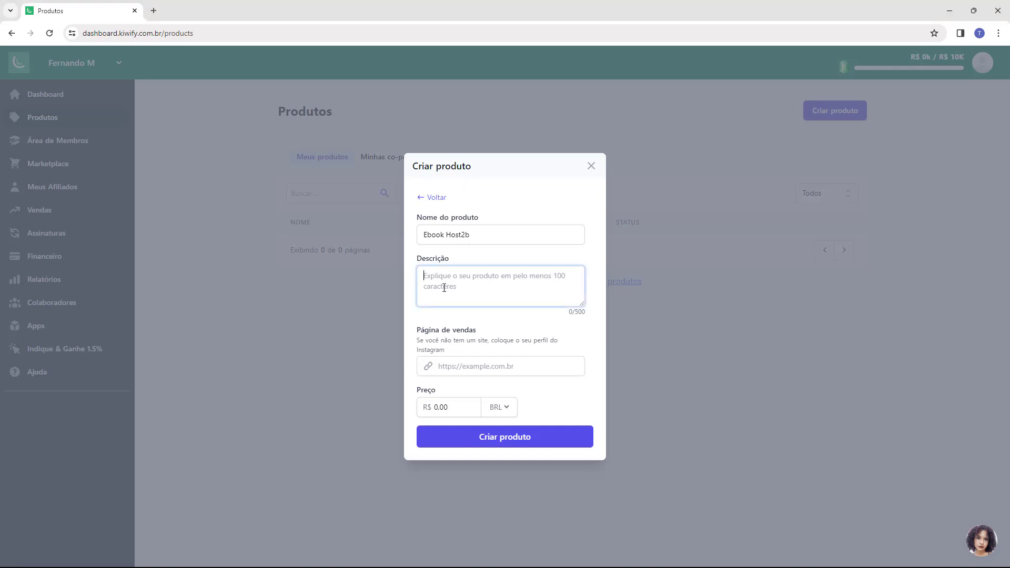
{"action": "type", "text": "Explore novos mundos com nossos ebooks exclusivos. Conhecimento e entretenimento ao alcance de um clique."}
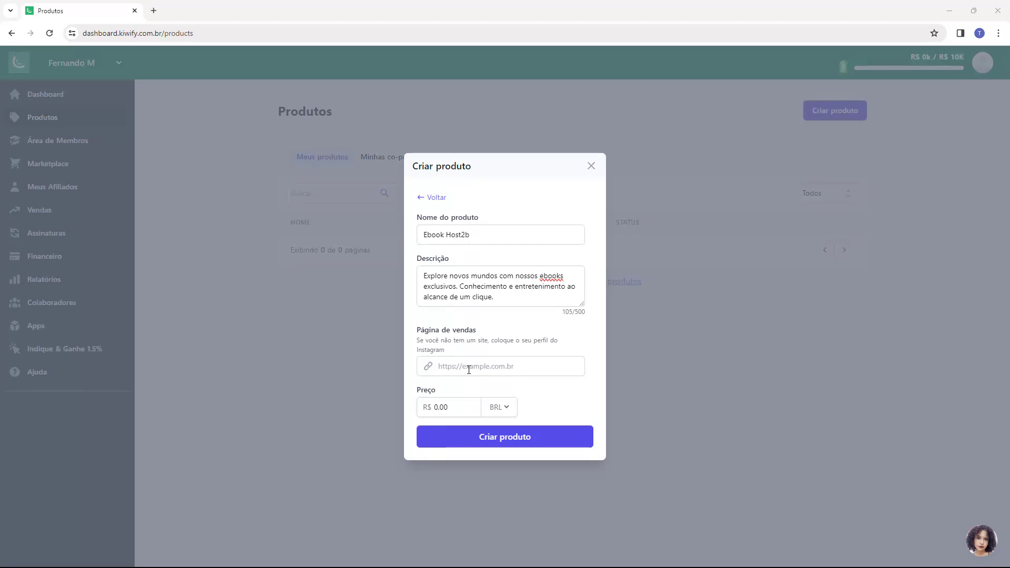
{"action": "left_click", "coordinate": [469, 370]}
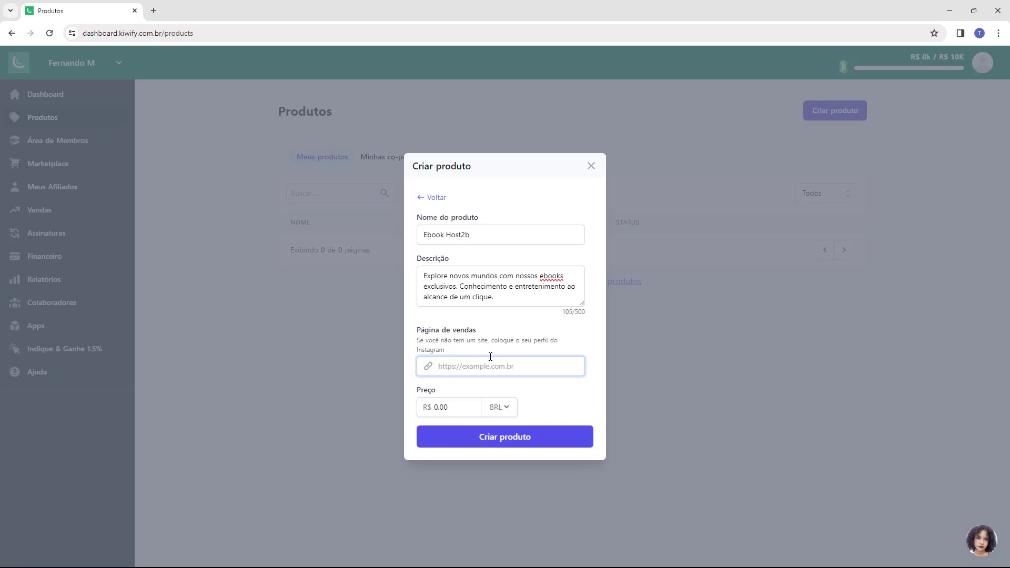
{"action": "type", "text": "https://instagram.com"}
{"action": "type", "text": "/host2b"}
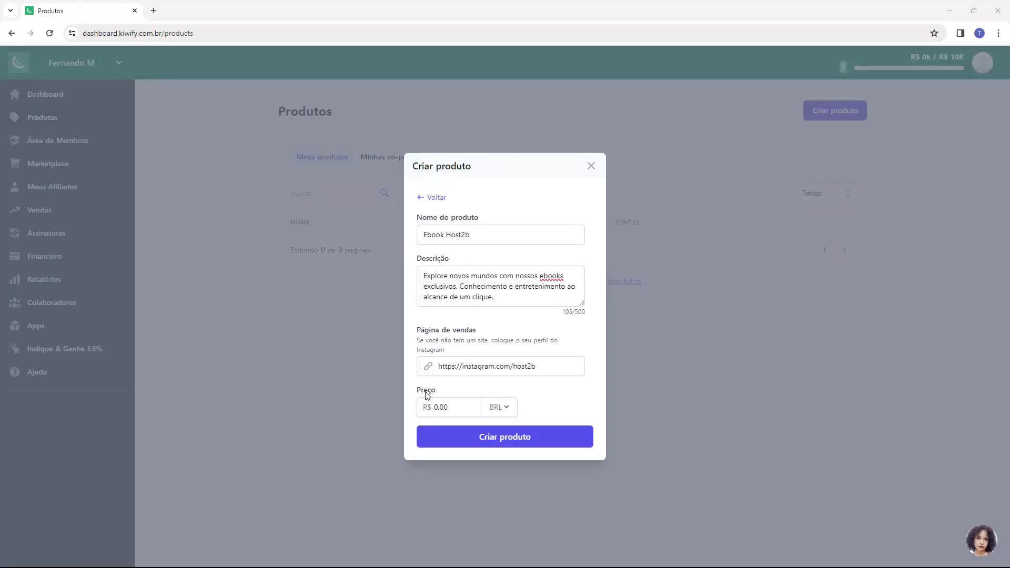
{"action": "left_click", "coordinate": [454, 406]}
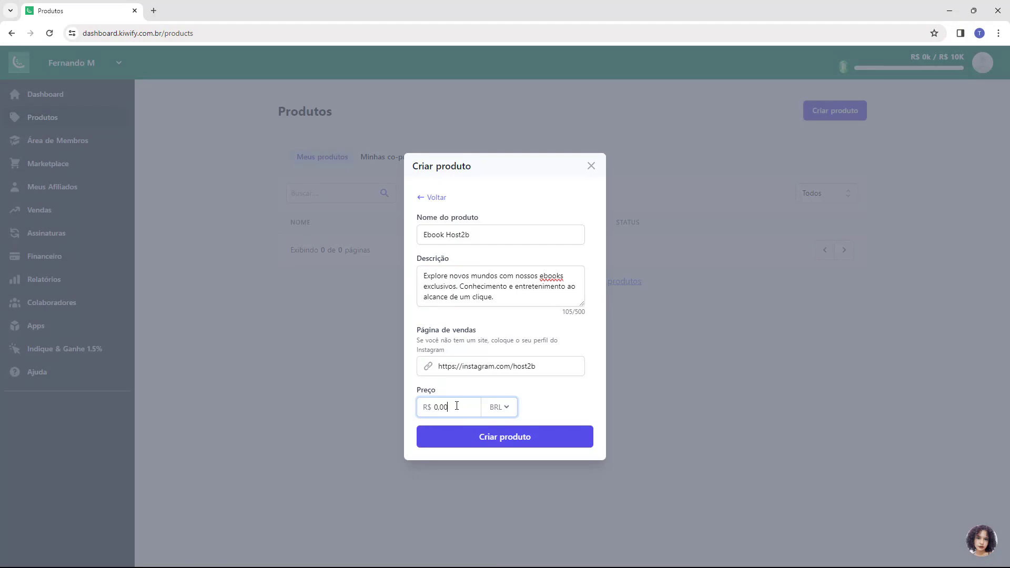
{"action": "type", "text": "2500"}
{"action": "left_click", "coordinate": [413, 412]}
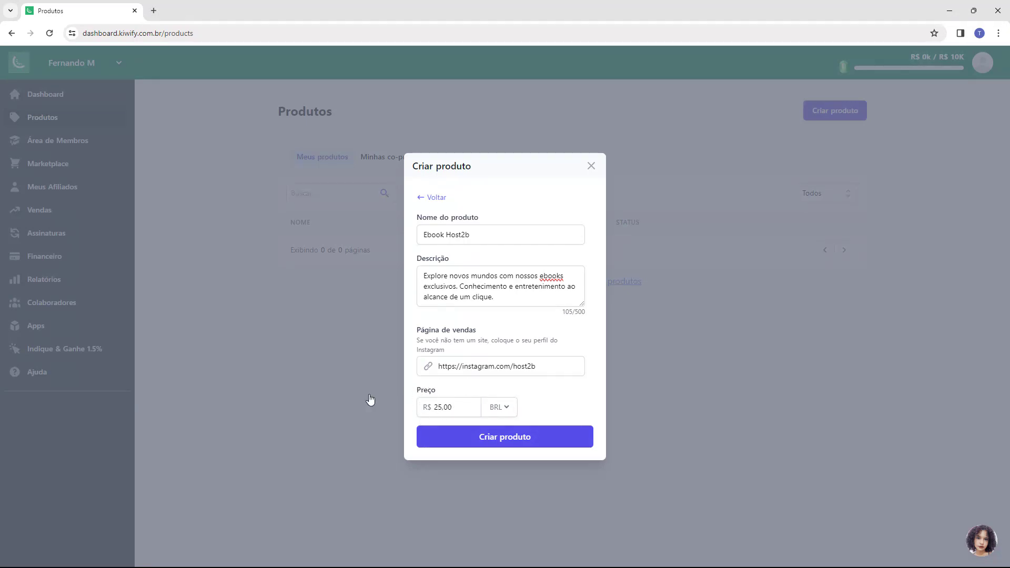
{"action": "left_click", "coordinate": [493, 440]}
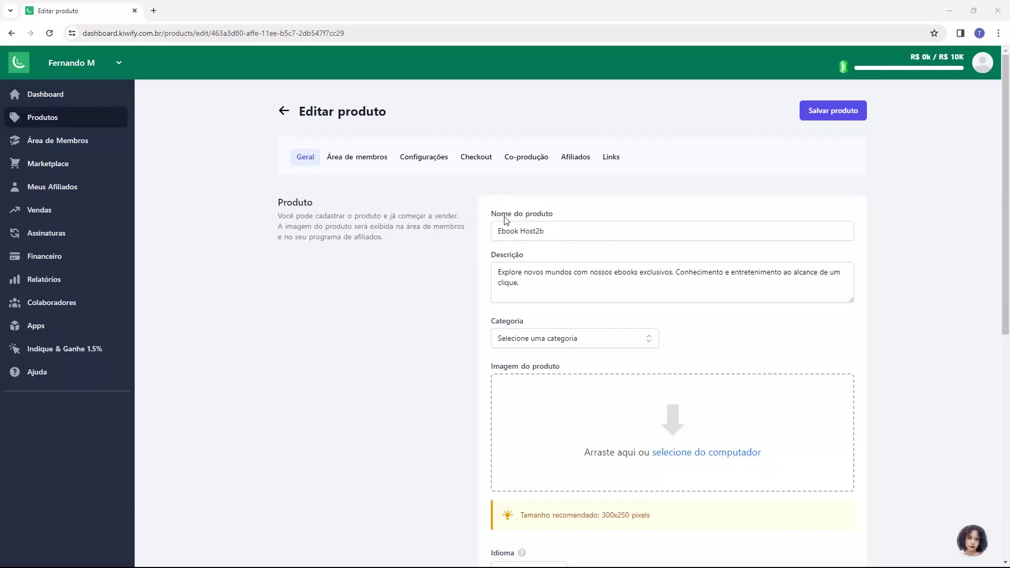
Step: Pick Tecnologia da Informação from the Categoria list on Editar produto
{"action": "scroll", "coordinate": [507, 263], "scroll_direction": "down", "scroll_amount": 2}
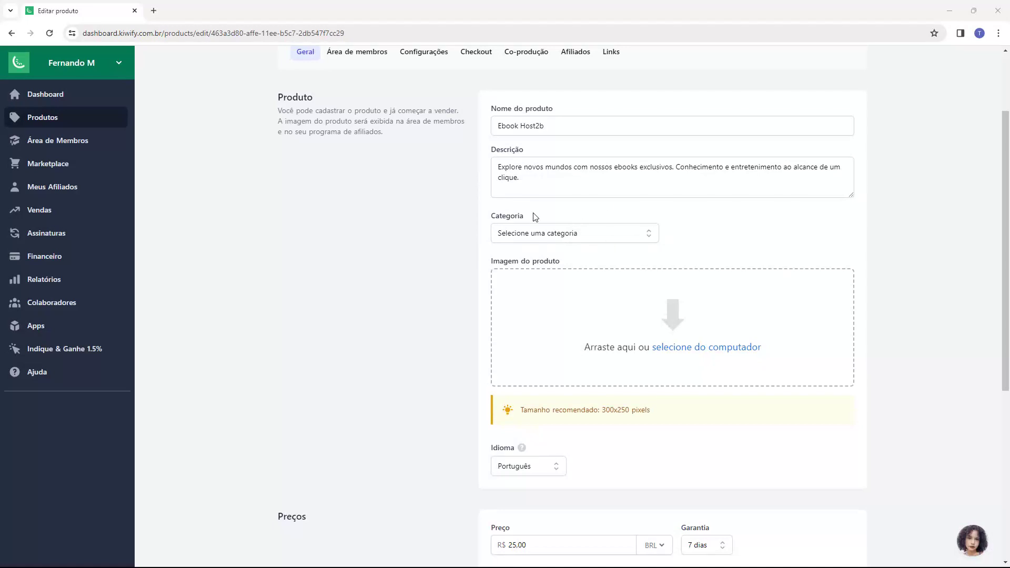
{"action": "left_click", "coordinate": [524, 237]}
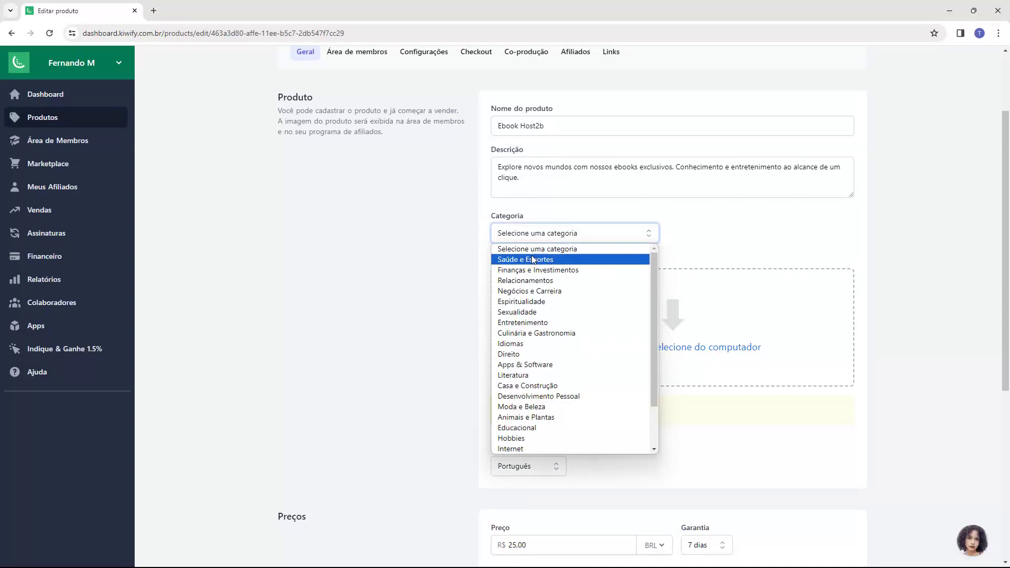
{"action": "scroll", "coordinate": [558, 291], "scroll_direction": "down", "scroll_amount": 1}
{"action": "scroll", "coordinate": [559, 291], "scroll_direction": "up", "scroll_amount": 1}
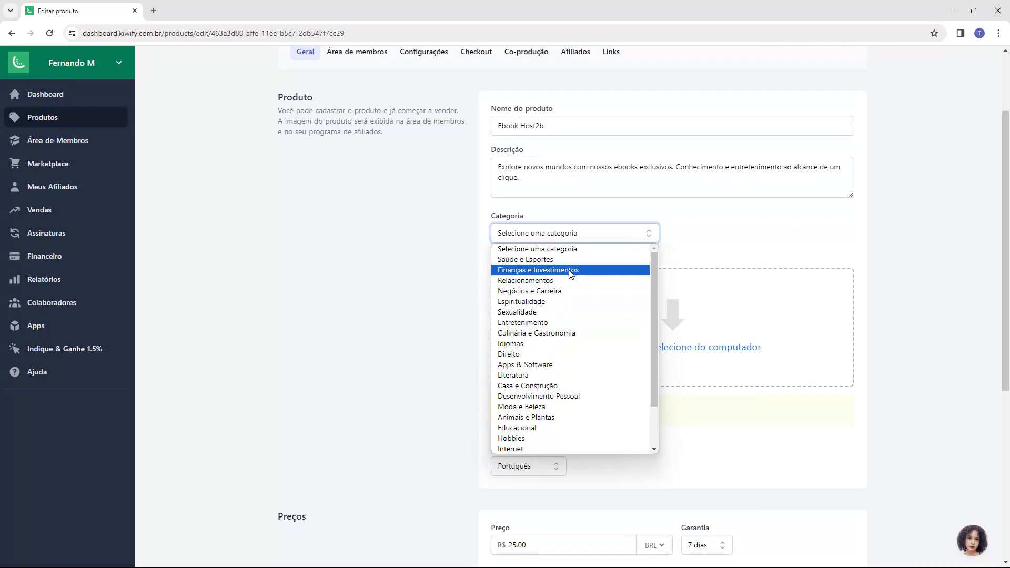
{"action": "scroll", "coordinate": [573, 276], "scroll_direction": "down", "scroll_amount": 1}
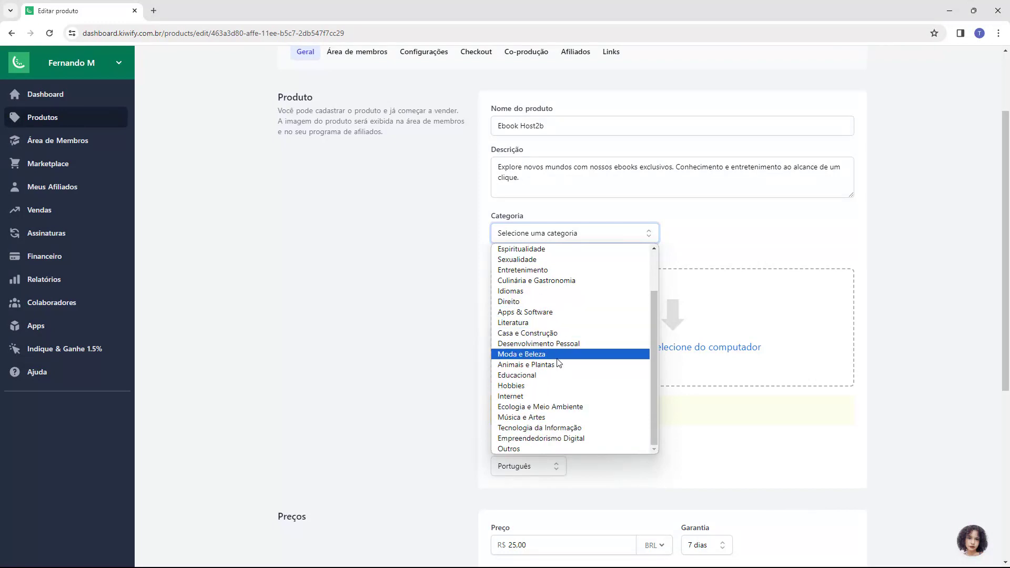
{"action": "left_click", "coordinate": [515, 429]}
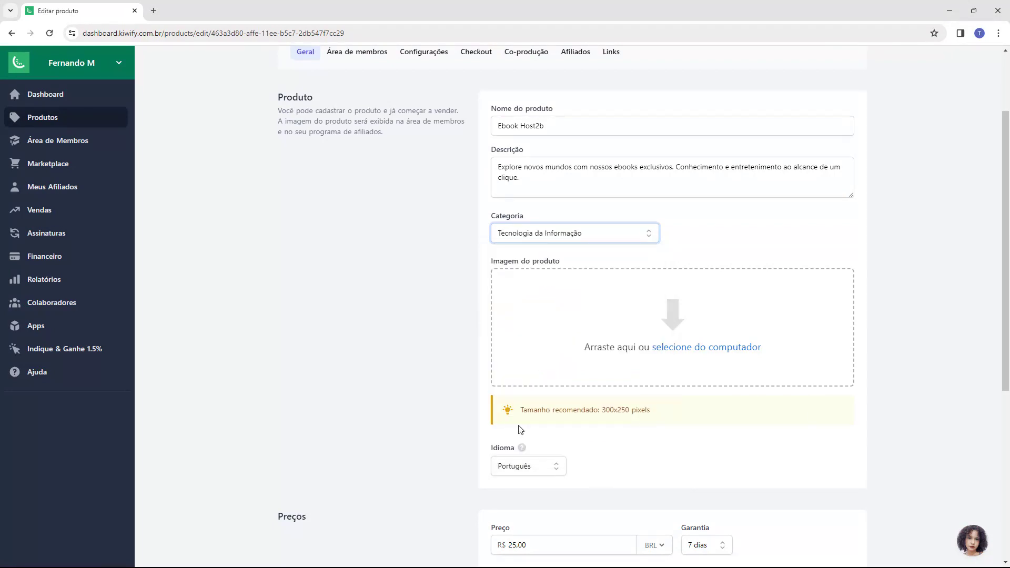
Step: Drop the blue host2b logo file into the Imagem do produto field
{"action": "left_click_drag", "start_coordinate": [494, 264], "coordinate": [545, 266]}
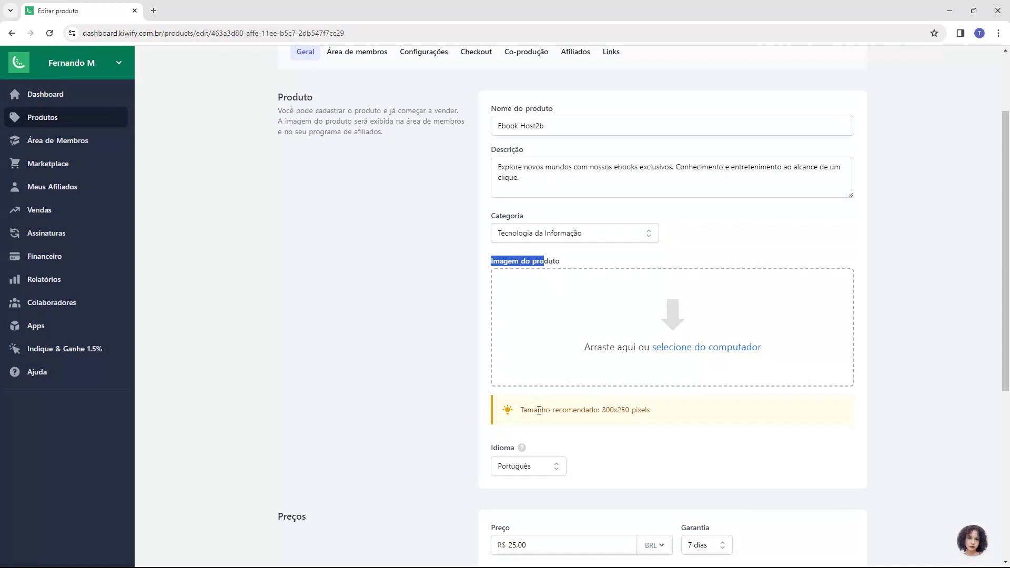
{"action": "left_click_drag", "start_coordinate": [521, 412], "coordinate": [613, 410]}
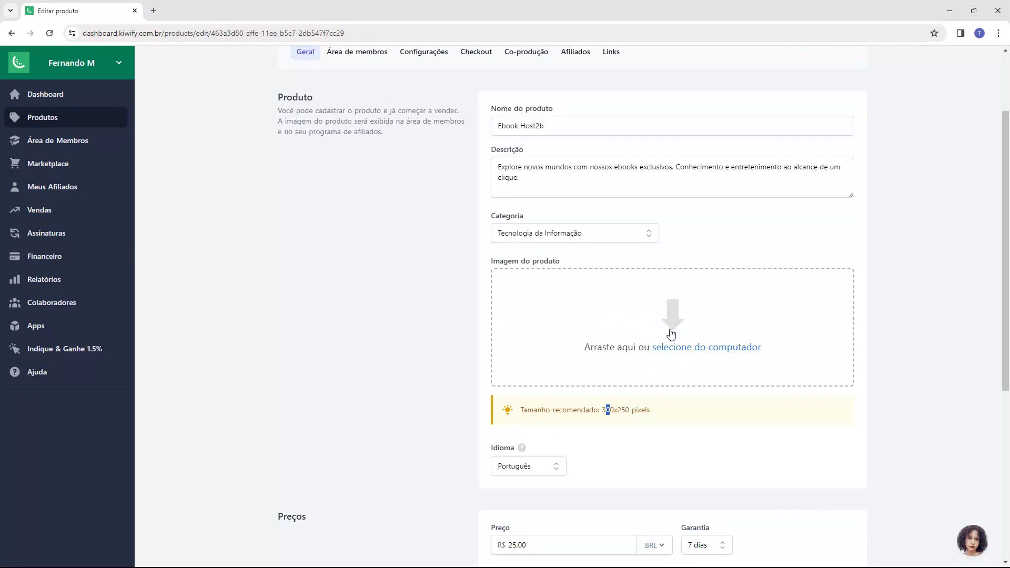
{"action": "left_click_drag", "start_coordinate": [671, 334], "coordinate": [672, 334]}
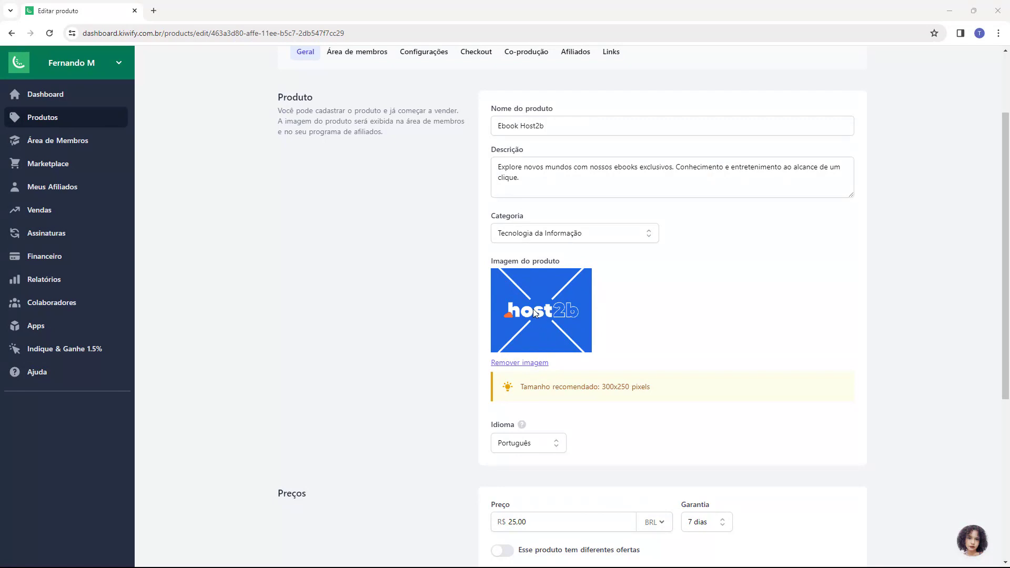
Step: Keep Português as the product language
{"action": "scroll", "coordinate": [505, 324], "scroll_direction": "down", "scroll_amount": 2}
{"action": "left_click", "coordinate": [512, 342]}
{"action": "left_click", "coordinate": [517, 343]}
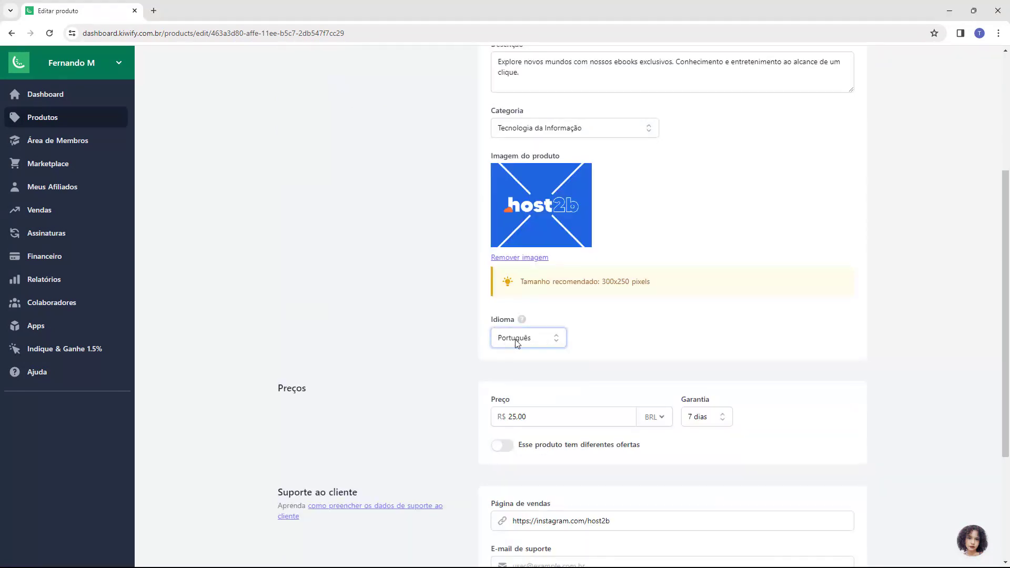
{"action": "scroll", "coordinate": [473, 332], "scroll_direction": "down", "scroll_amount": 3}
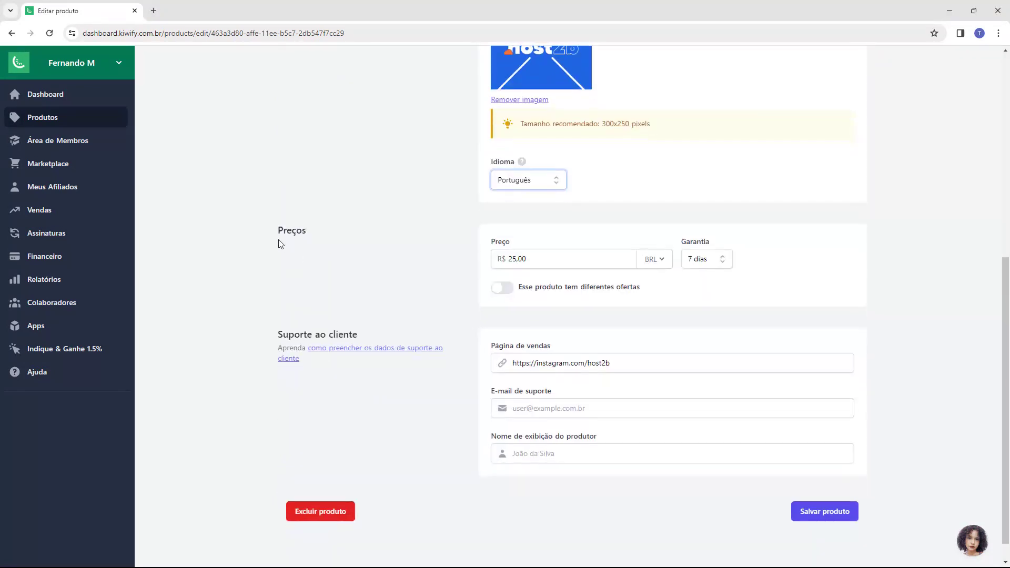
{"action": "left_click", "coordinate": [274, 238]}
{"action": "left_click_drag", "start_coordinate": [489, 244], "coordinate": [523, 244]}
{"action": "left_click", "coordinate": [523, 244]}
{"action": "left_click_drag", "start_coordinate": [688, 244], "coordinate": [681, 244]}
{"action": "left_click", "coordinate": [712, 247]}
{"action": "left_click", "coordinate": [710, 260]}
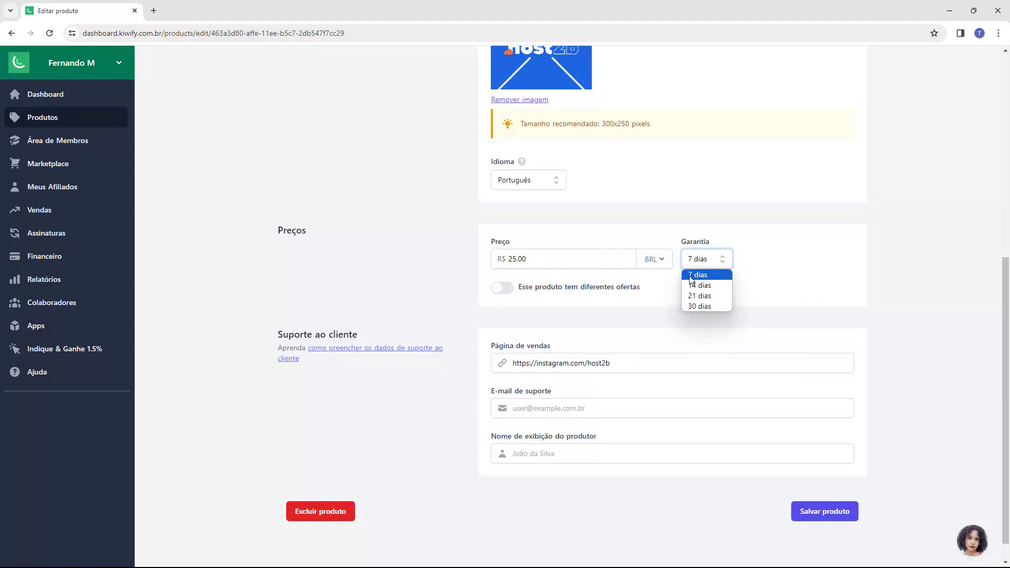
{"action": "left_click", "coordinate": [701, 306]}
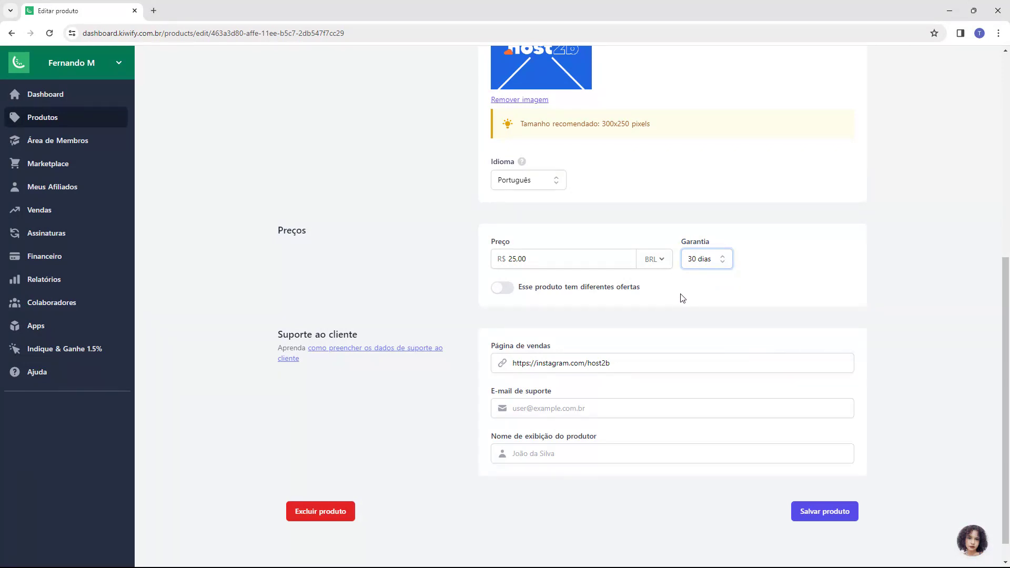
{"action": "left_click", "coordinate": [708, 260]}
{"action": "left_click", "coordinate": [703, 275]}
{"action": "left_click_drag", "start_coordinate": [276, 337], "coordinate": [313, 335]}
{"action": "left_click_drag", "start_coordinate": [487, 340], "coordinate": [546, 348]}
{"action": "left_click", "coordinate": [545, 347]}
{"action": "left_click", "coordinate": [629, 358]}
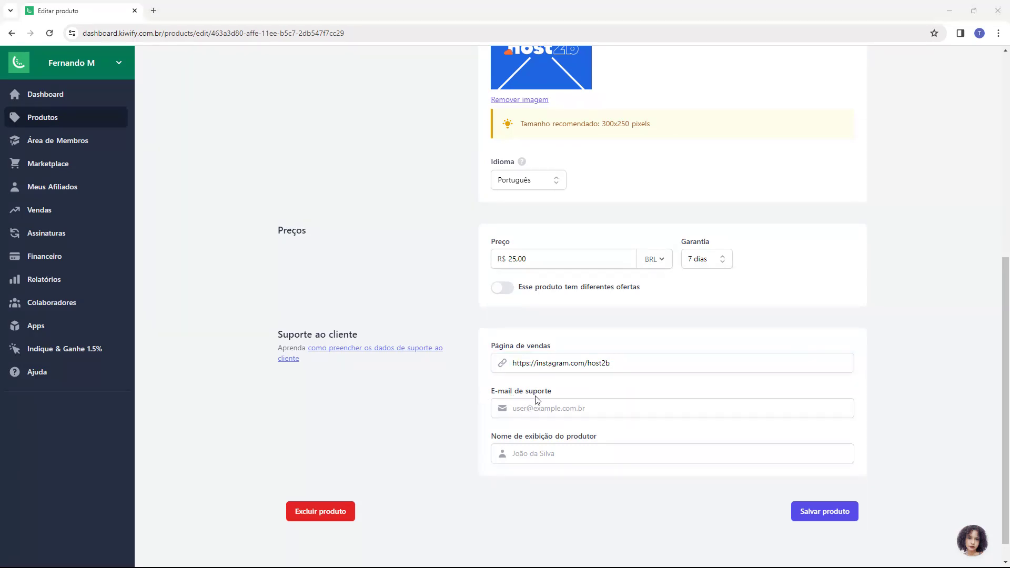
Step: Enter the product's support e-mail address in E-mail de suporte
{"action": "left_click", "coordinate": [564, 409]}
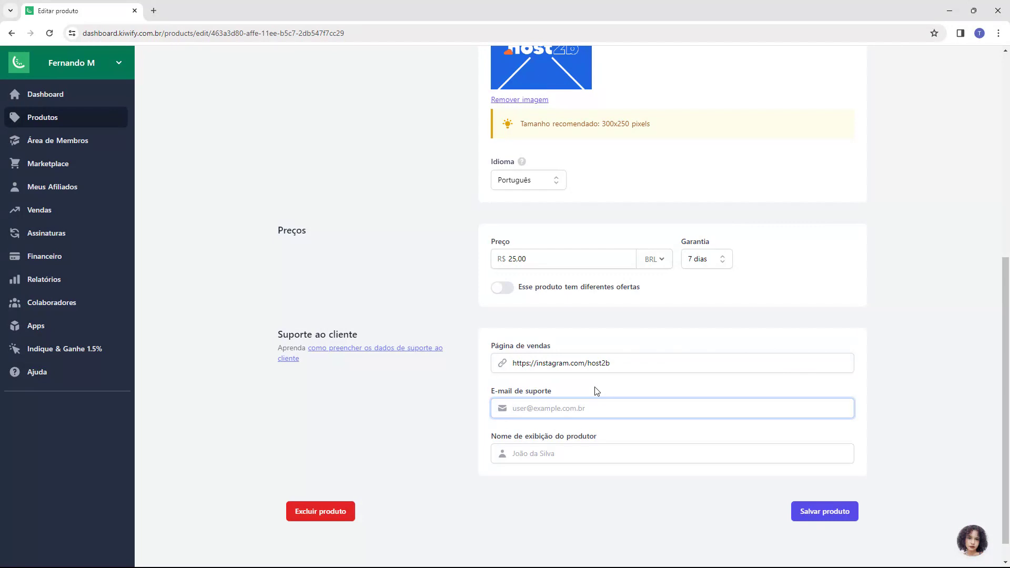
{"action": "left_click", "coordinate": [489, 436]}
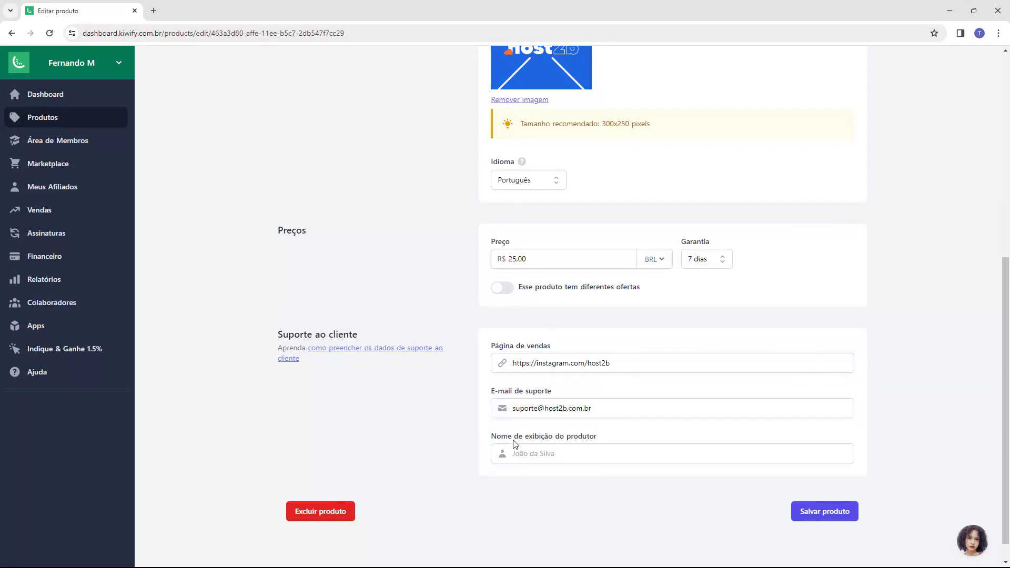
Step: Paste the producer's display name and save the product
{"action": "left_click", "coordinate": [631, 460]}
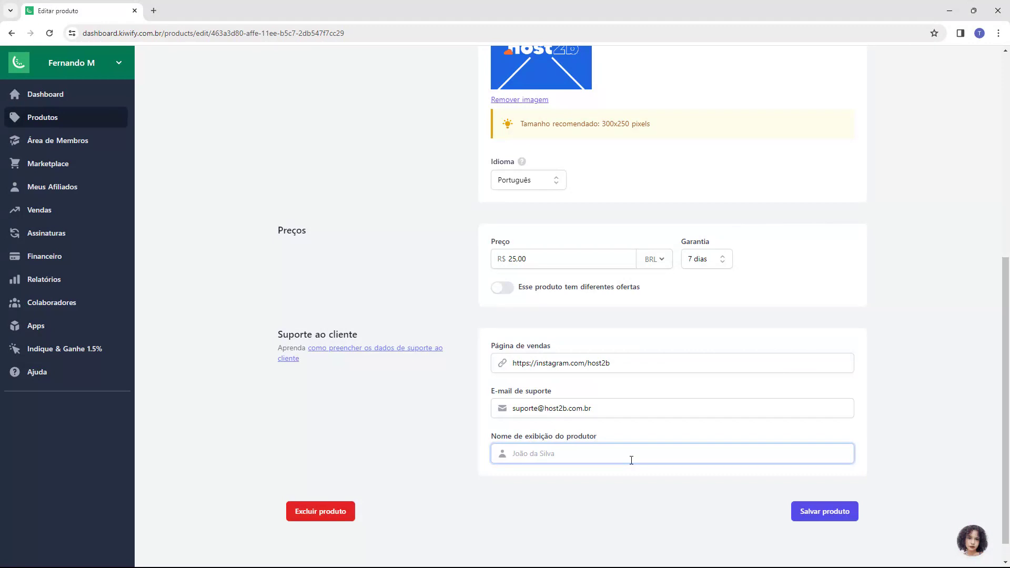
{"action": "type", "text": "Fernando M"}
{"action": "scroll", "coordinate": [473, 453], "scroll_direction": "up", "scroll_amount": 7}
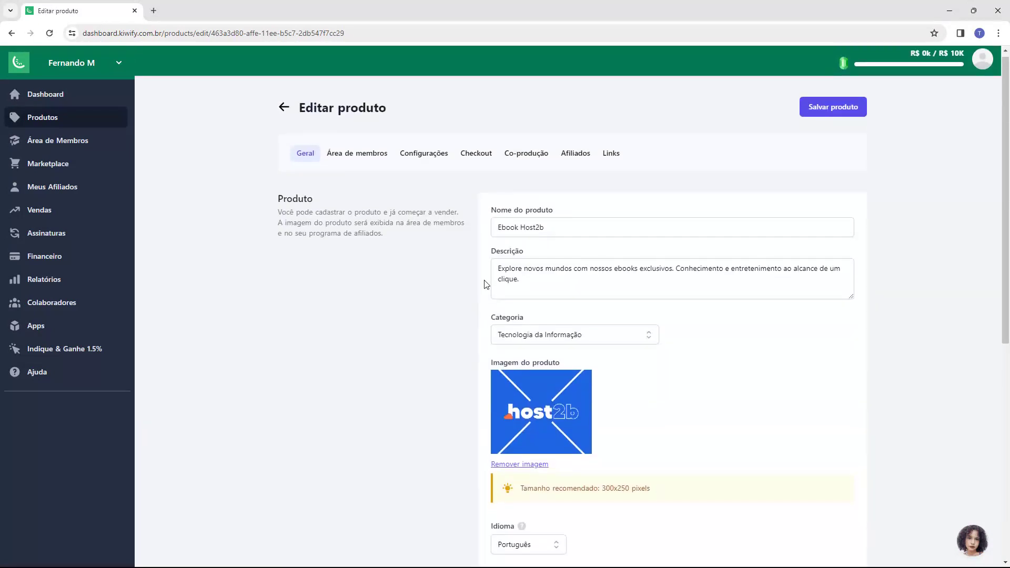
{"action": "scroll", "coordinate": [483, 283], "scroll_direction": "down", "scroll_amount": 7}
{"action": "scroll", "coordinate": [484, 326], "scroll_direction": "up", "scroll_amount": 7}
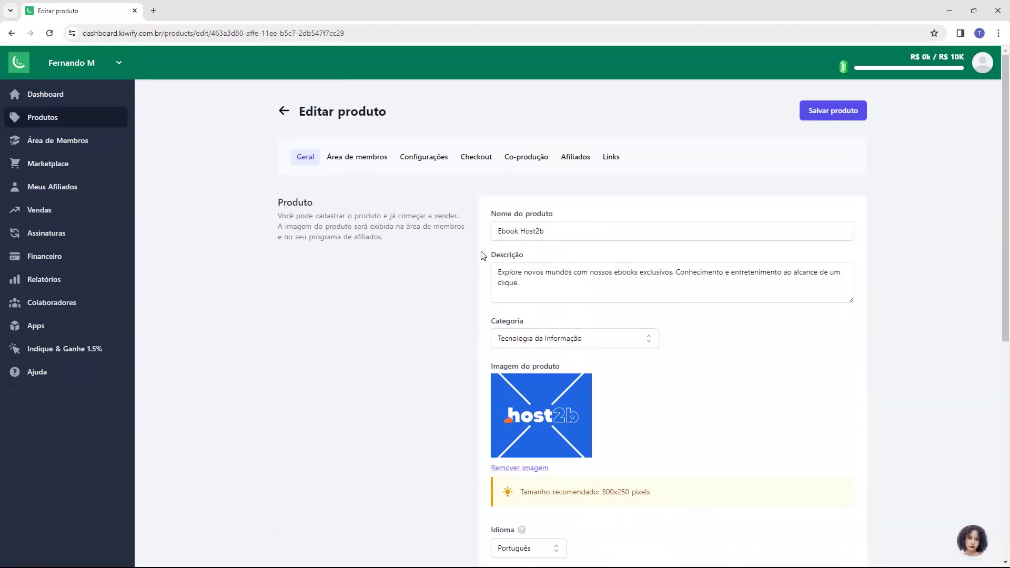
{"action": "scroll", "coordinate": [482, 256], "scroll_direction": "down", "scroll_amount": 7}
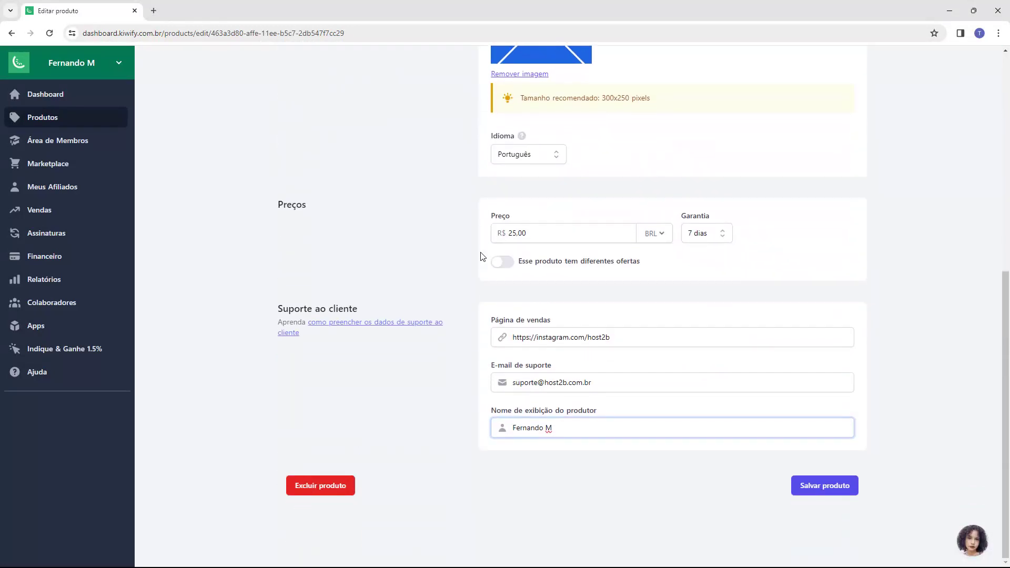
{"action": "left_click", "coordinate": [825, 494]}
{"action": "scroll", "coordinate": [650, 467], "scroll_direction": "up", "scroll_amount": 8}
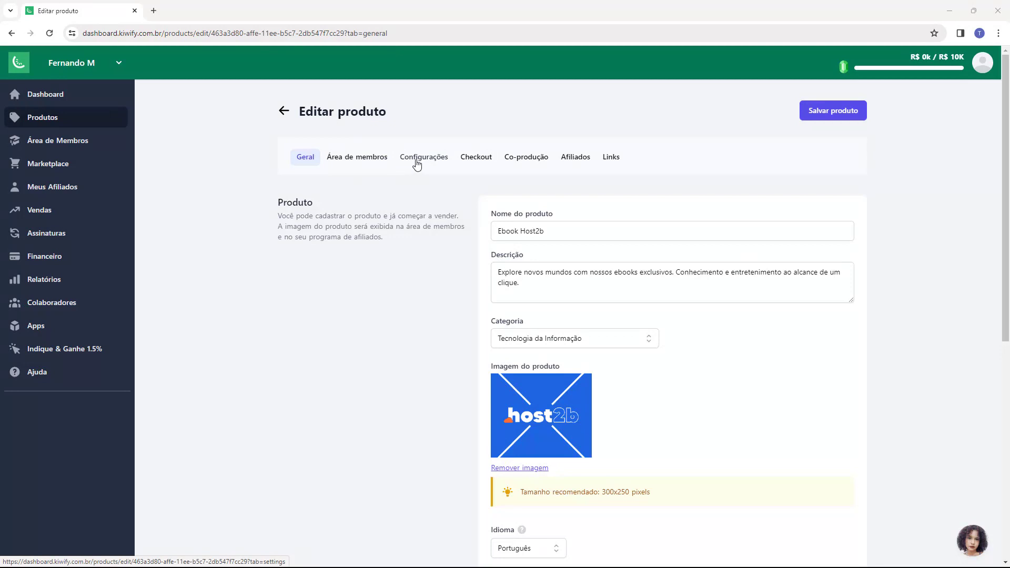
Step: Open the Configurações tab, leaving the payment method unchanged
{"action": "left_click", "coordinate": [415, 162]}
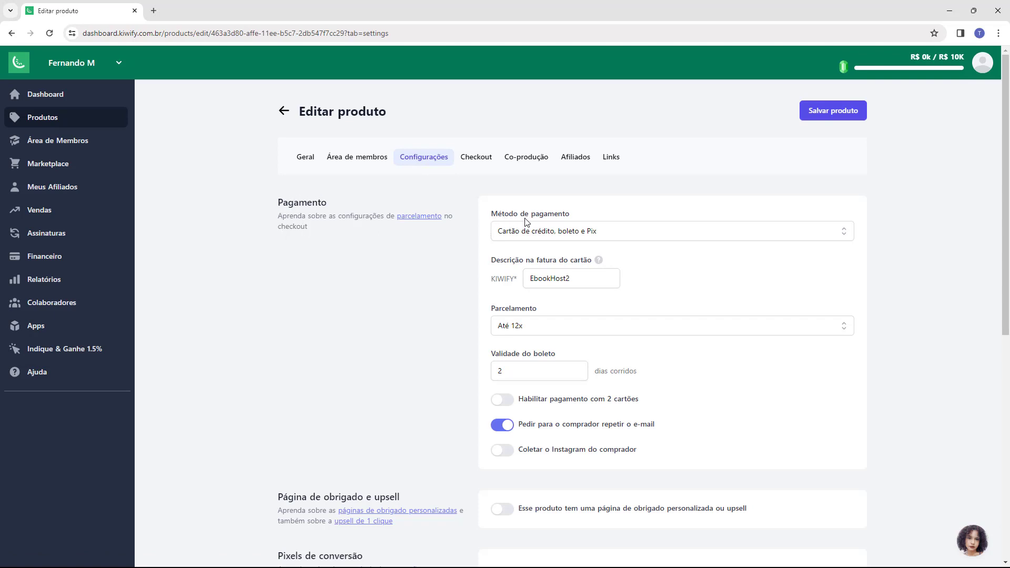
{"action": "left_click", "coordinate": [566, 234]}
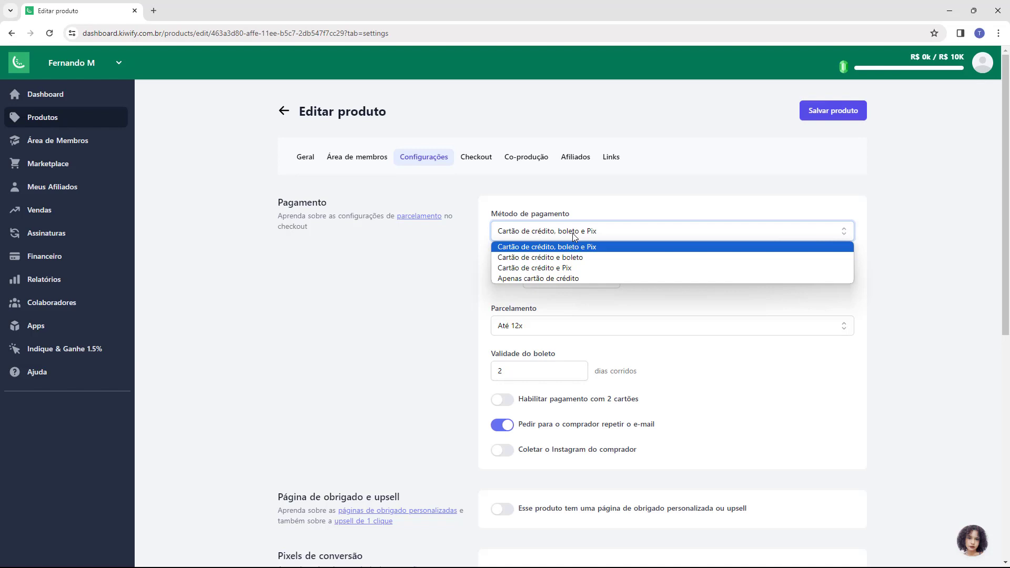
{"action": "left_click", "coordinate": [572, 233]}
Step: Replace the card statement description with Host2b
{"action": "left_click_drag", "start_coordinate": [490, 260], "coordinate": [521, 262]}
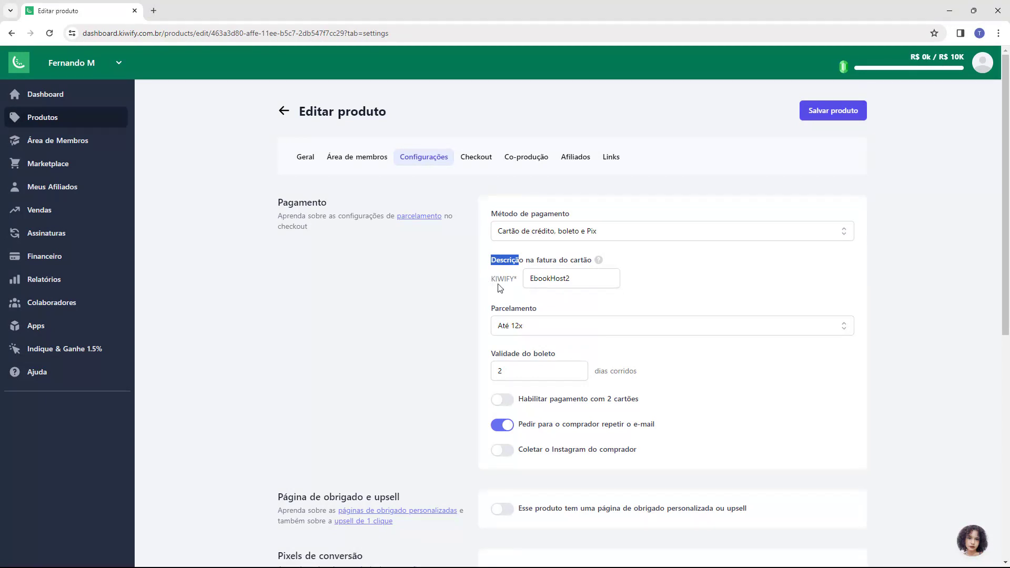
{"action": "left_click", "coordinate": [492, 283]}
{"action": "left_click_drag", "start_coordinate": [492, 283], "coordinate": [503, 289]}
{"action": "double_click", "coordinate": [541, 277]}
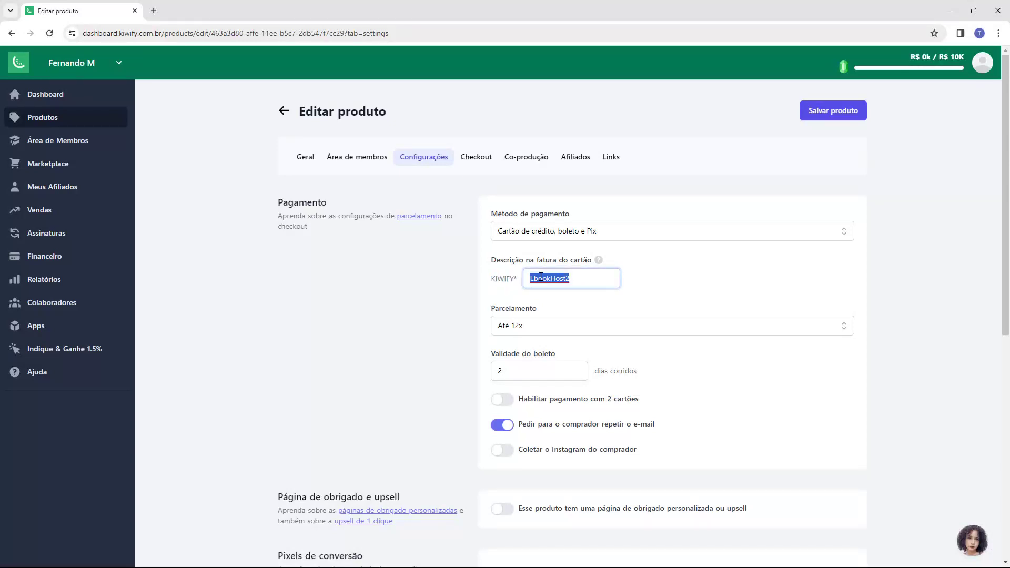
{"action": "type", "text": "Host2"}
{"action": "left_click", "coordinate": [664, 293]}
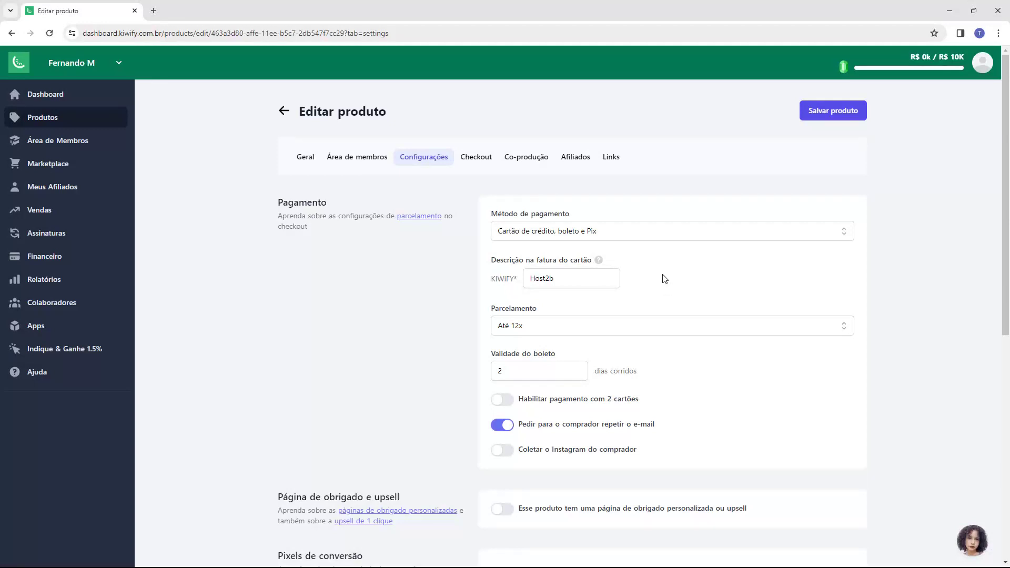
Step: Keep the Parcelamento limit at Até 12x
{"action": "left_click_drag", "start_coordinate": [491, 309], "coordinate": [531, 311]}
{"action": "left_click", "coordinate": [530, 311]}
{"action": "left_click", "coordinate": [515, 323]}
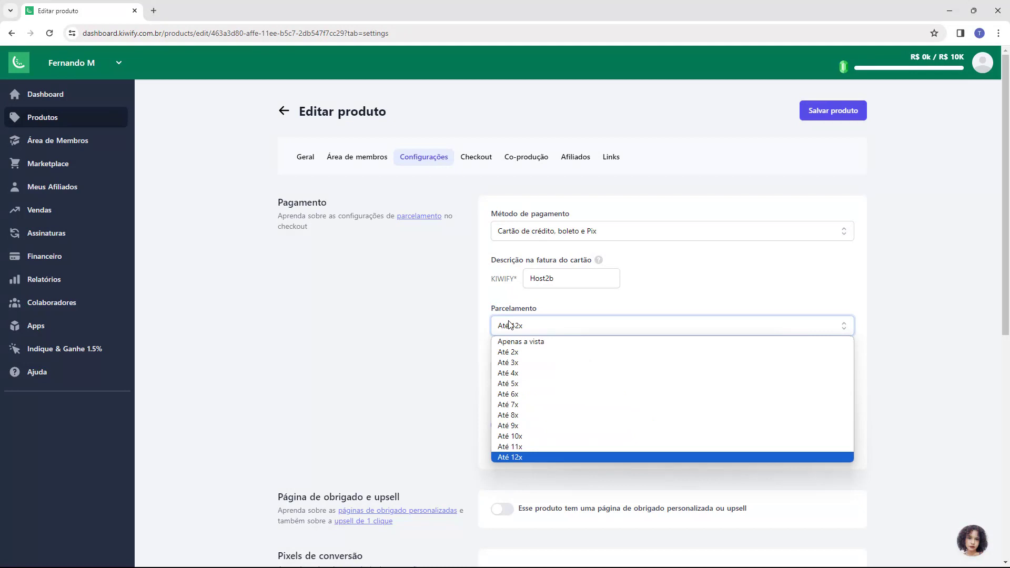
{"action": "left_click", "coordinate": [509, 324]}
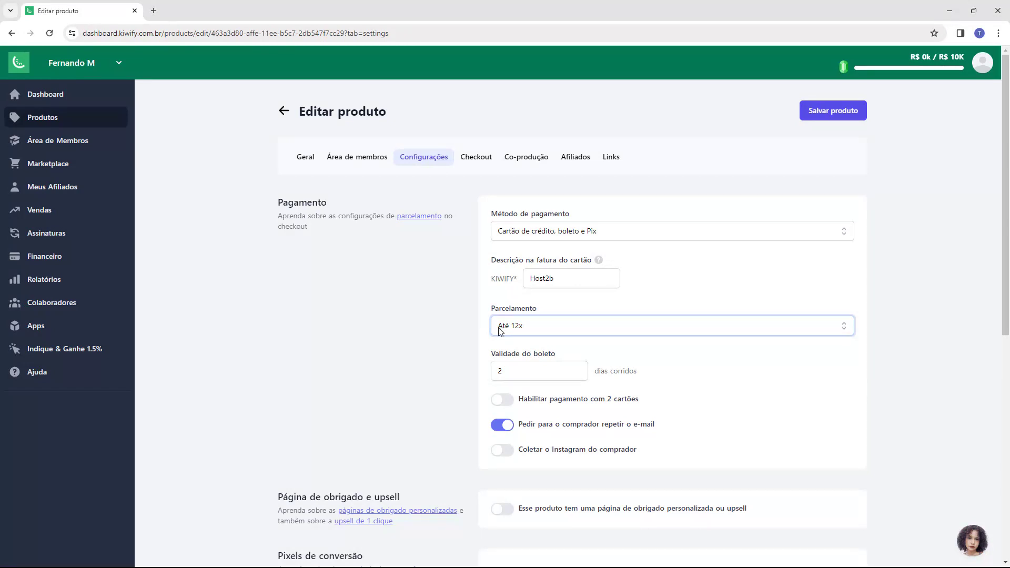
{"action": "left_click", "coordinate": [306, 233]}
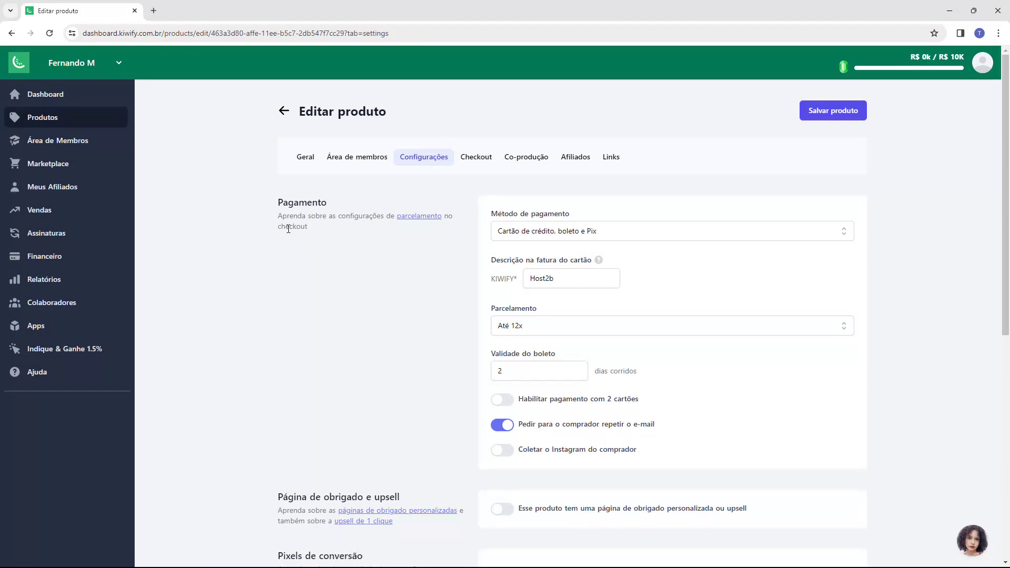
{"action": "left_click", "coordinate": [415, 219]}
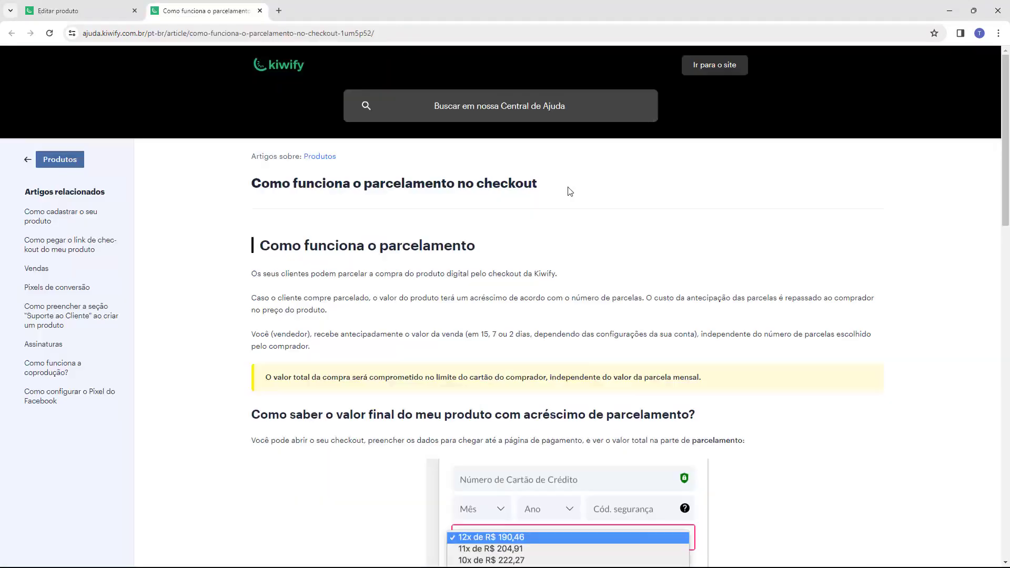
{"action": "scroll", "coordinate": [413, 221], "scroll_direction": "down", "scroll_amount": 10}
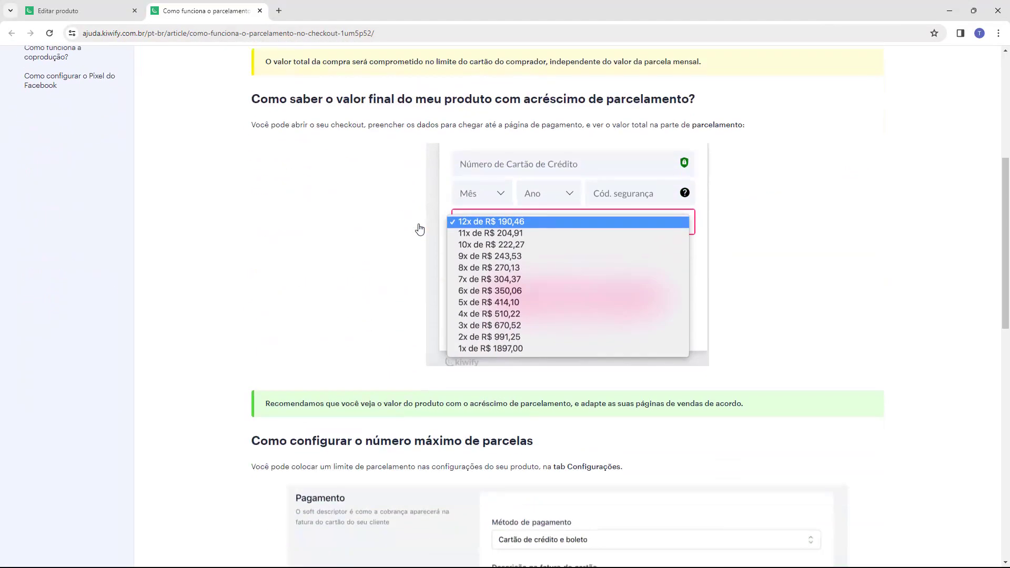
{"action": "scroll", "coordinate": [368, 184], "scroll_direction": "down", "scroll_amount": 6}
{"action": "middle_click", "coordinate": [225, 19]}
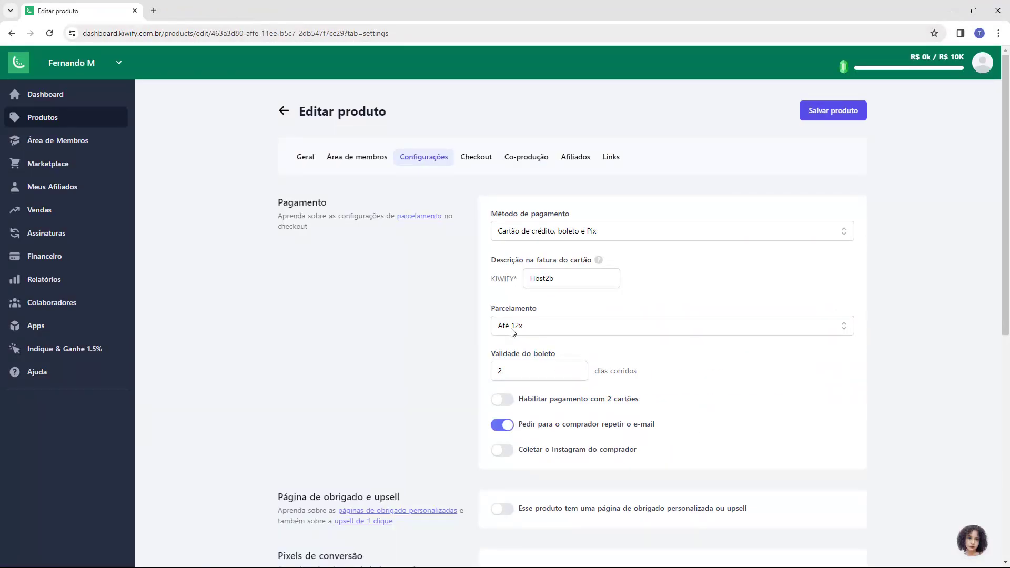
Step: Set the boleto validity to 3 days
{"action": "left_click_drag", "start_coordinate": [488, 356], "coordinate": [517, 359]}
{"action": "left_click", "coordinate": [506, 372]}
{"action": "double_click", "coordinate": [500, 372]}
{"action": "type", "text": "3"}
{"action": "left_click", "coordinate": [490, 378]}
Step: Leave payment with two cards switched off
{"action": "scroll", "coordinate": [487, 372], "scroll_direction": "down", "scroll_amount": 1}
{"action": "left_click", "coordinate": [502, 348]}
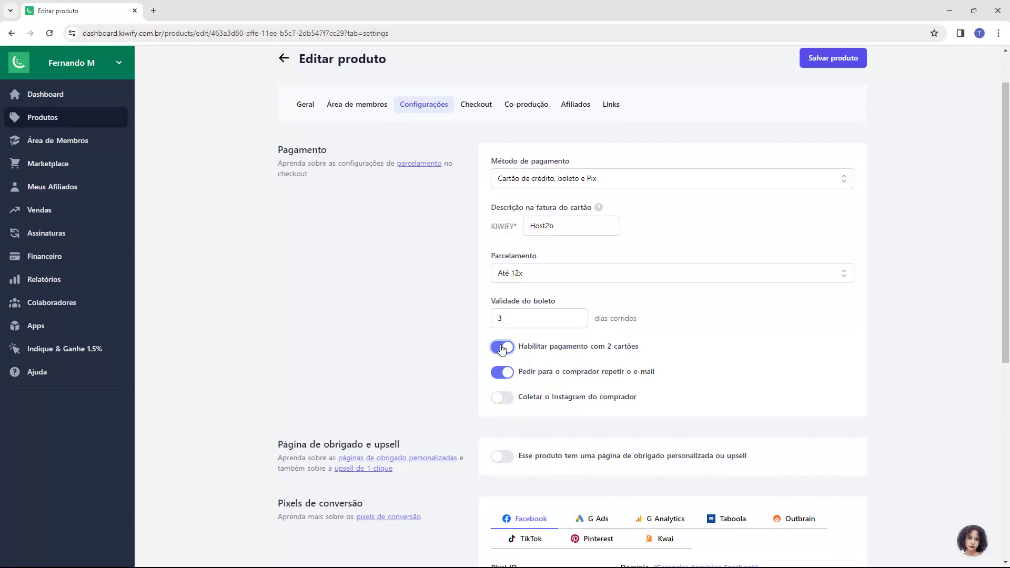
{"action": "left_click", "coordinate": [502, 348]}
{"action": "left_click", "coordinate": [502, 347]}
{"action": "left_click", "coordinate": [497, 352]}
Step: Leave collection of the buyer's Instagram disabled
{"action": "scroll", "coordinate": [480, 344], "scroll_direction": "down", "scroll_amount": 1}
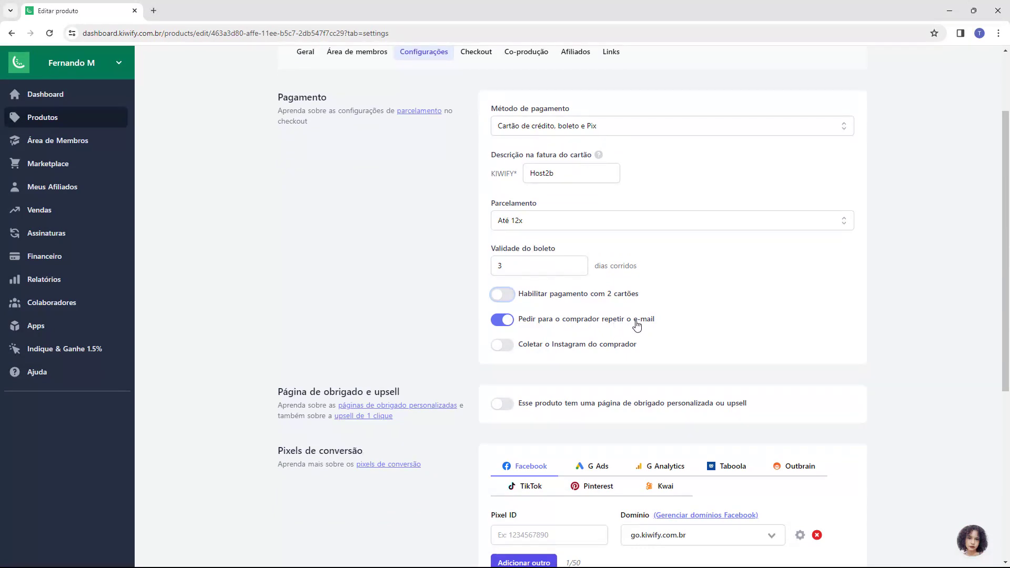
{"action": "scroll", "coordinate": [556, 316], "scroll_direction": "down", "scroll_amount": 1}
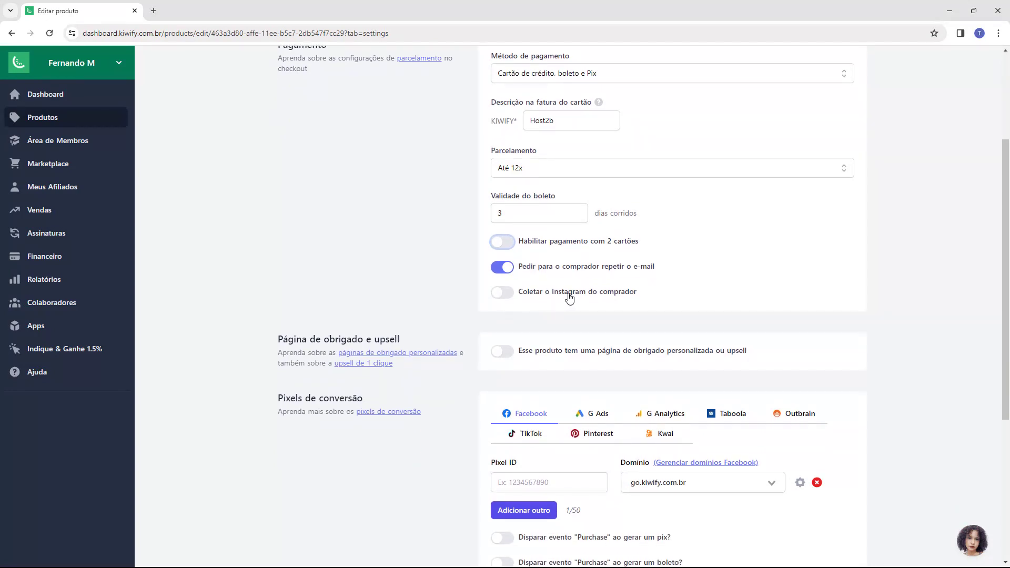
{"action": "left_click", "coordinate": [508, 294]}
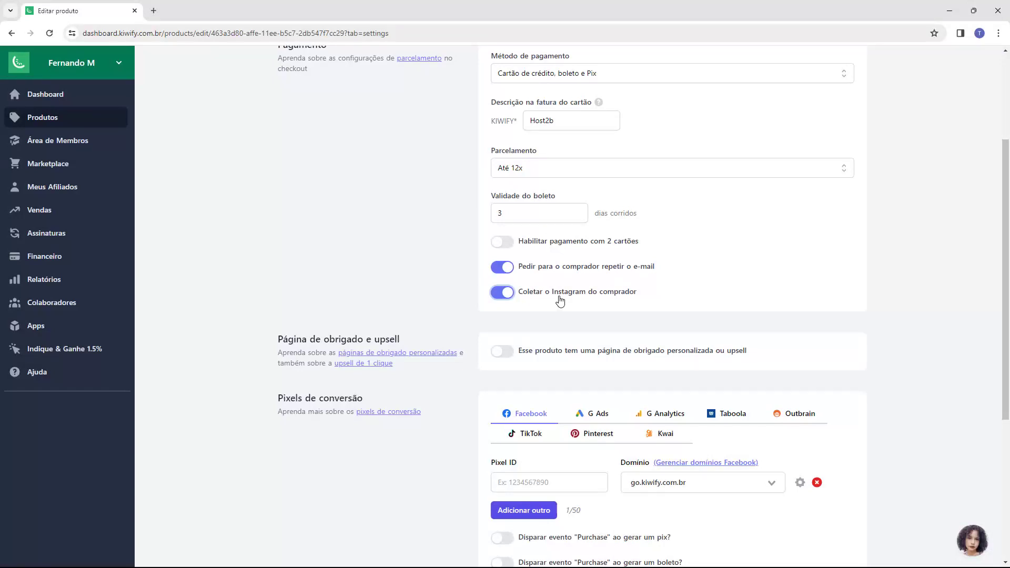
{"action": "left_click", "coordinate": [510, 298]}
Step: Switch off the 'página de obrigado personalizada ou upsell' toggle
{"action": "scroll", "coordinate": [292, 285], "scroll_direction": "down", "scroll_amount": 1}
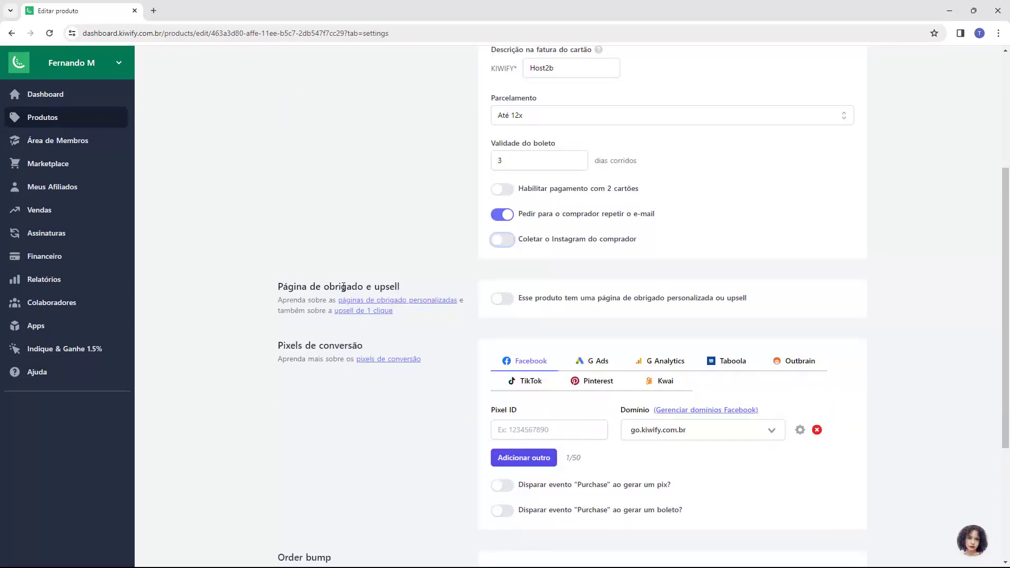
{"action": "left_click", "coordinate": [503, 298]}
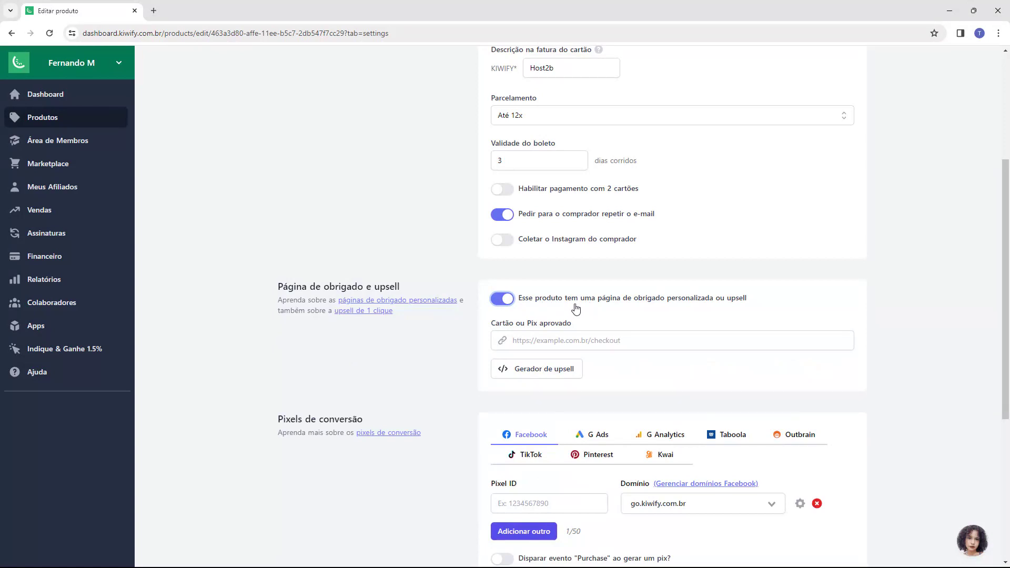
{"action": "left_click", "coordinate": [504, 300]}
{"action": "scroll", "coordinate": [345, 303], "scroll_direction": "down", "scroll_amount": 2}
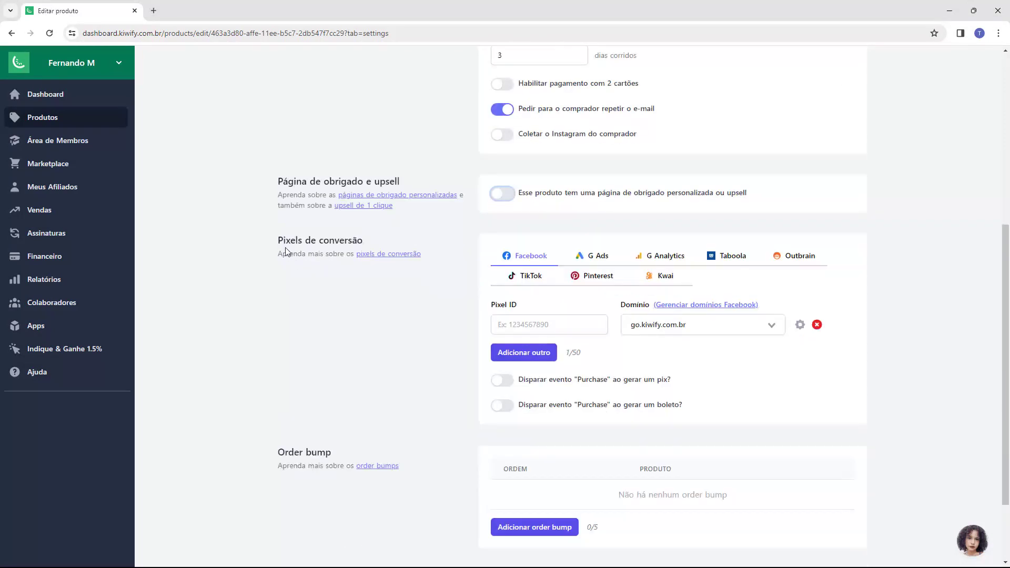
{"action": "left_click_drag", "start_coordinate": [279, 246], "coordinate": [319, 245]}
{"action": "left_click", "coordinate": [398, 248]}
{"action": "scroll", "coordinate": [592, 280], "scroll_direction": "down", "scroll_amount": 2}
{"action": "left_click_drag", "start_coordinate": [276, 355], "coordinate": [335, 355]}
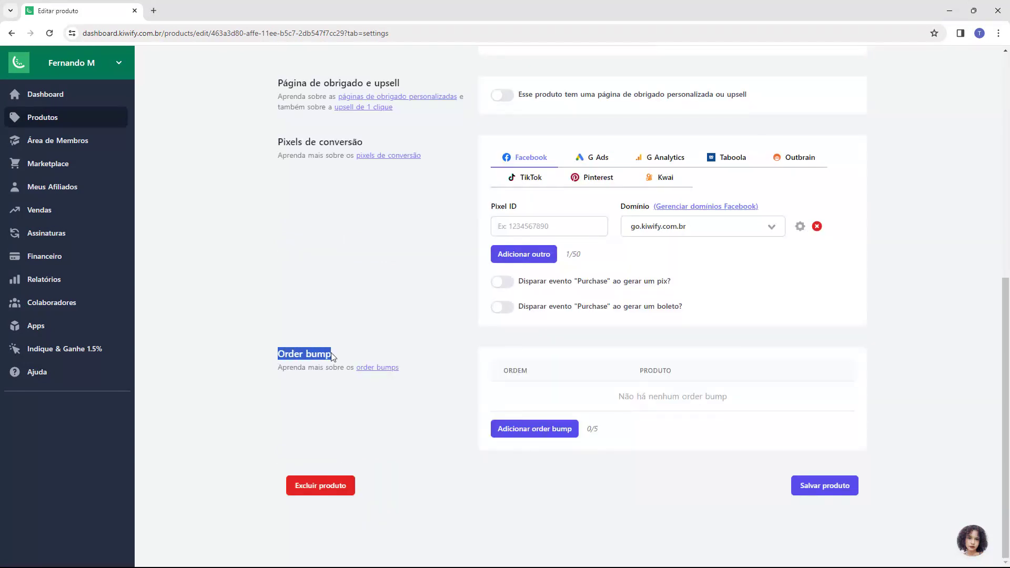
{"action": "left_click", "coordinate": [332, 357]}
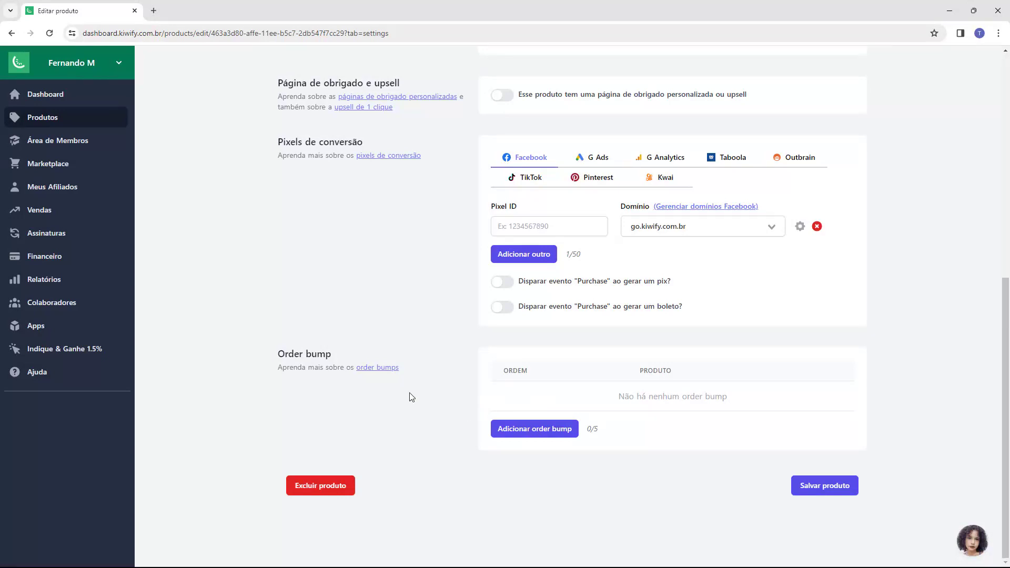
{"action": "left_click", "coordinate": [373, 369]}
{"action": "left_click", "coordinate": [185, 12]}
{"action": "scroll", "coordinate": [350, 267], "scroll_direction": "down", "scroll_amount": 9}
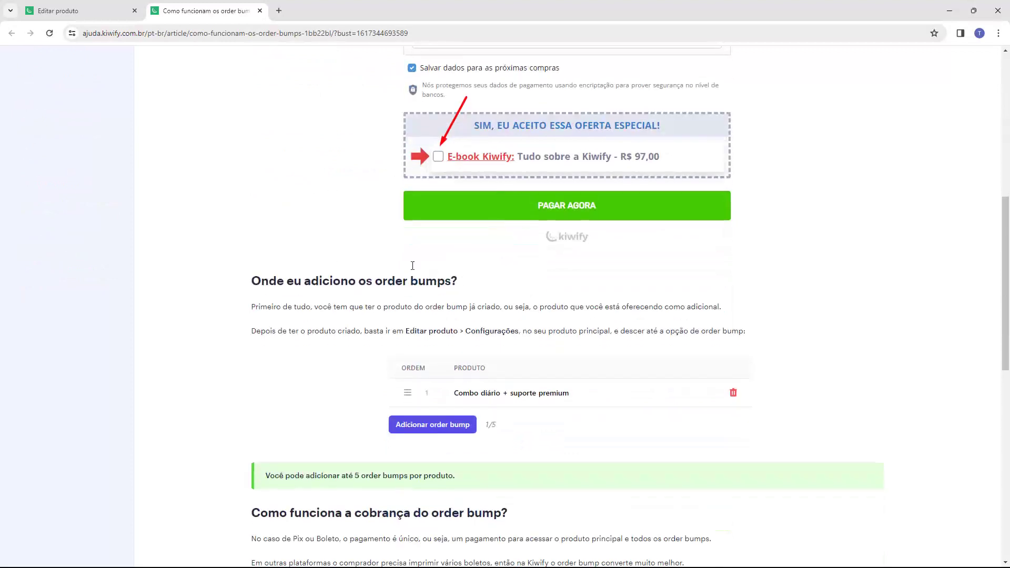
{"action": "middle_click", "coordinate": [224, 16]}
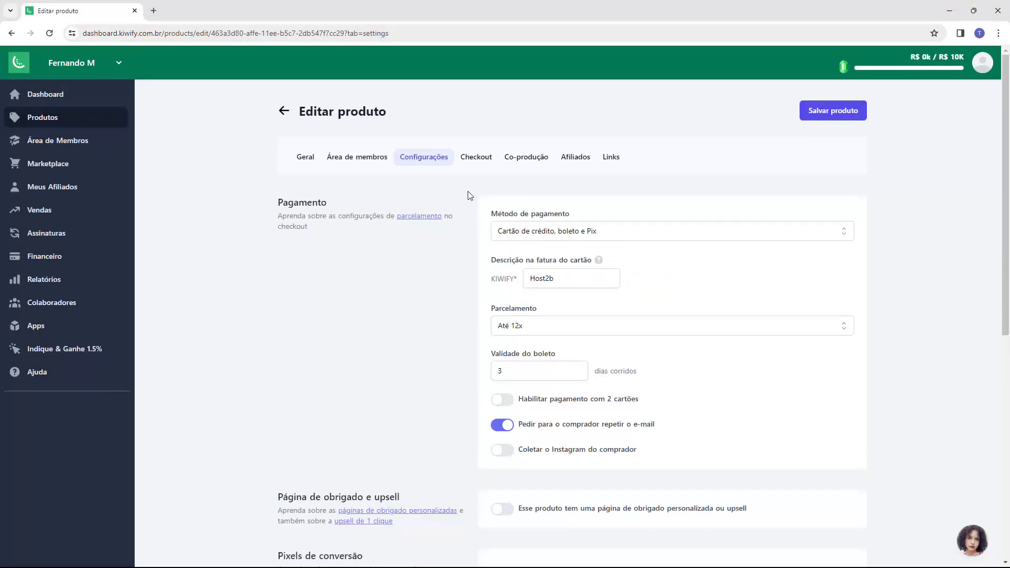
Step: Look through the Checkout and Co-produção tabs, then bring up the product's Afiliados tab
{"action": "left_click", "coordinate": [469, 162]}
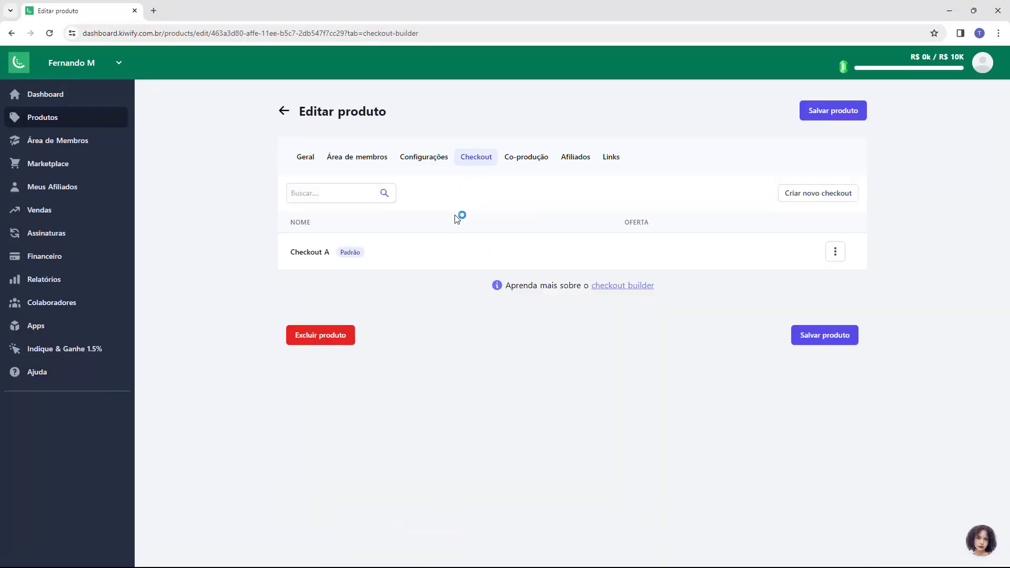
{"action": "left_click", "coordinate": [835, 251]}
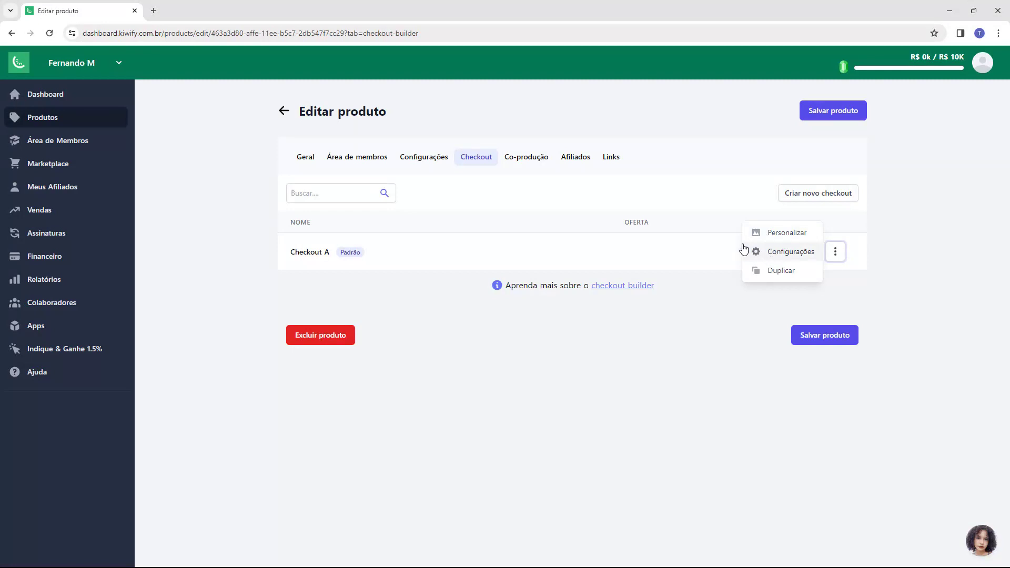
{"action": "left_click", "coordinate": [716, 304]}
{"action": "left_click", "coordinate": [525, 163]}
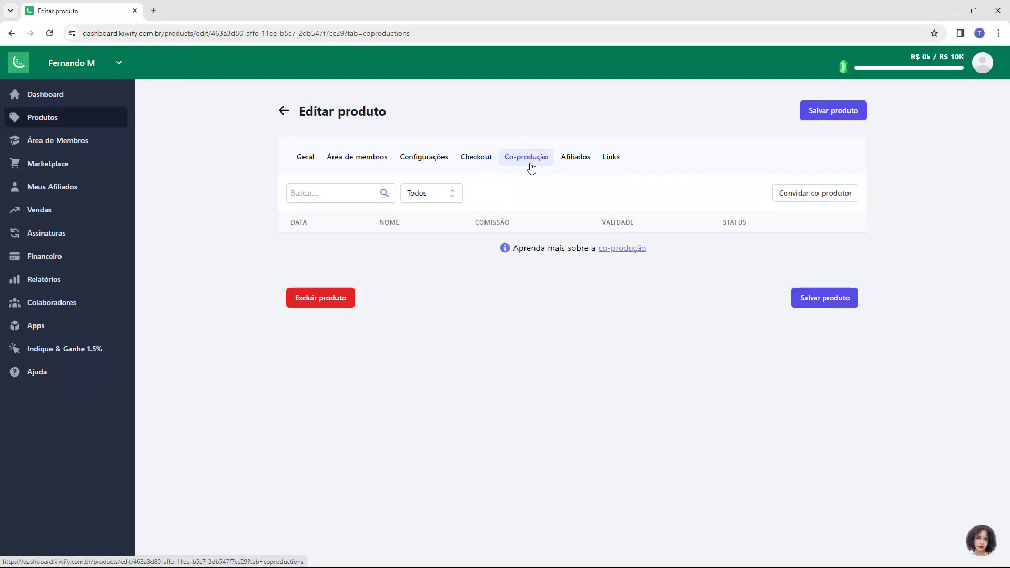
{"action": "left_click", "coordinate": [575, 164]}
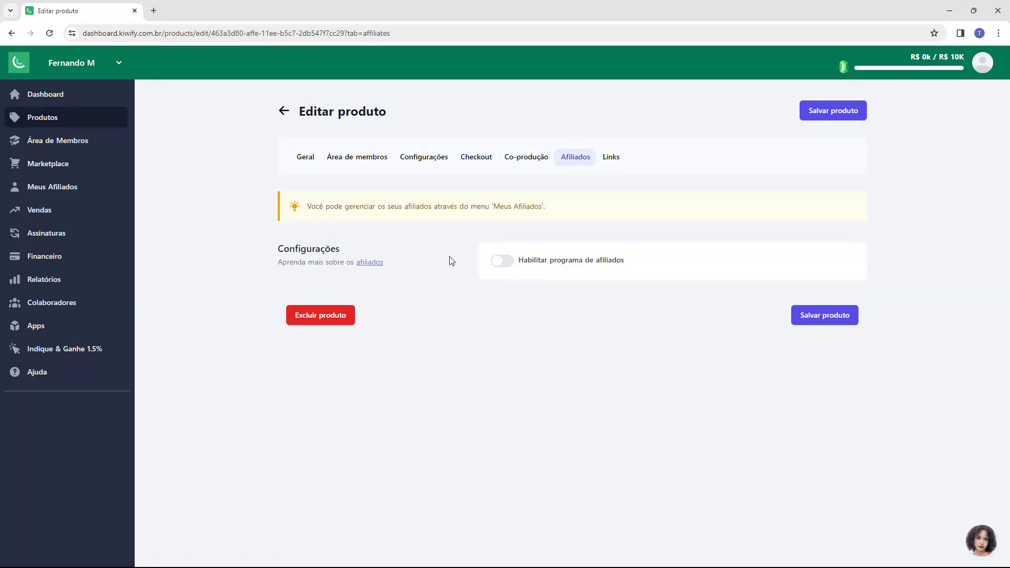
{"action": "left_click", "coordinate": [502, 261]}
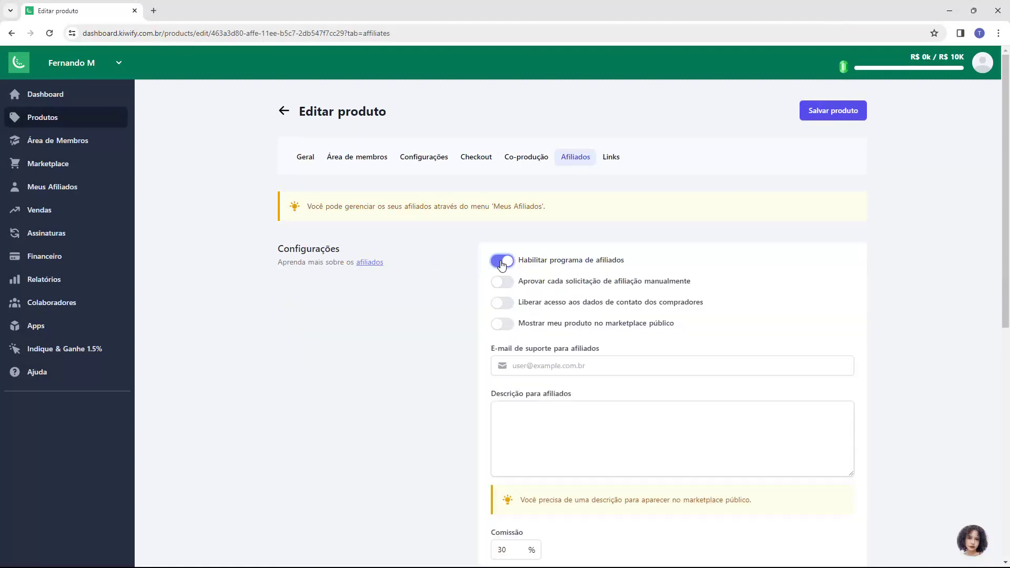
{"action": "scroll", "coordinate": [482, 264], "scroll_direction": "down", "scroll_amount": 4}
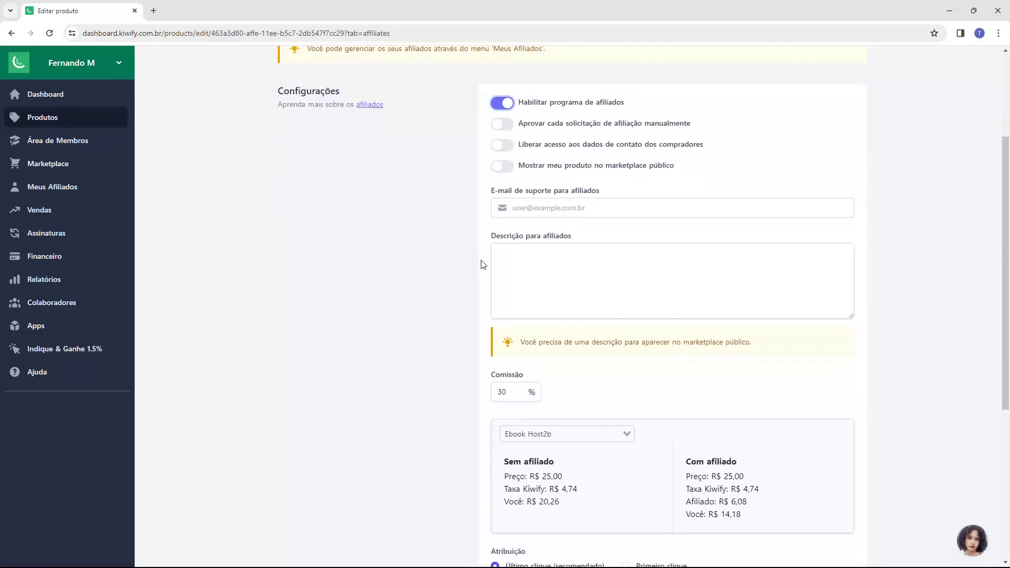
{"action": "scroll", "coordinate": [483, 264], "scroll_direction": "down", "scroll_amount": 2}
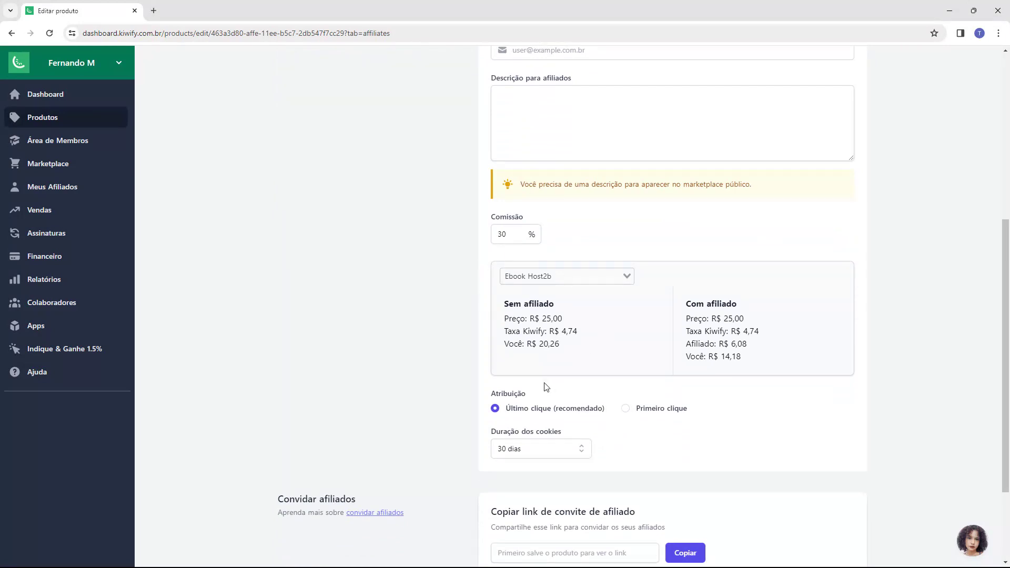
{"action": "left_click_drag", "start_coordinate": [688, 320], "coordinate": [699, 319]}
{"action": "left_click", "coordinate": [723, 319]}
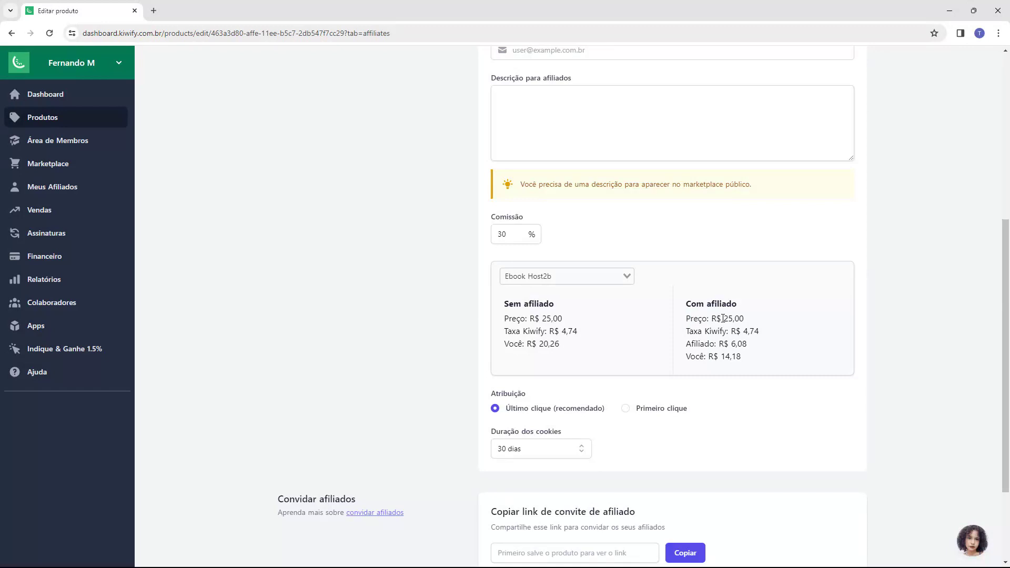
{"action": "left_click_drag", "start_coordinate": [687, 332], "coordinate": [749, 349]}
{"action": "left_click", "coordinate": [694, 344]}
{"action": "left_click", "coordinate": [731, 347]}
{"action": "left_click", "coordinate": [706, 354]}
{"action": "double_click", "coordinate": [695, 356]}
{"action": "left_click_drag", "start_coordinate": [721, 356], "coordinate": [743, 358]}
{"action": "left_click", "coordinate": [675, 370]}
{"action": "scroll", "coordinate": [674, 369], "scroll_direction": "down", "scroll_amount": 2}
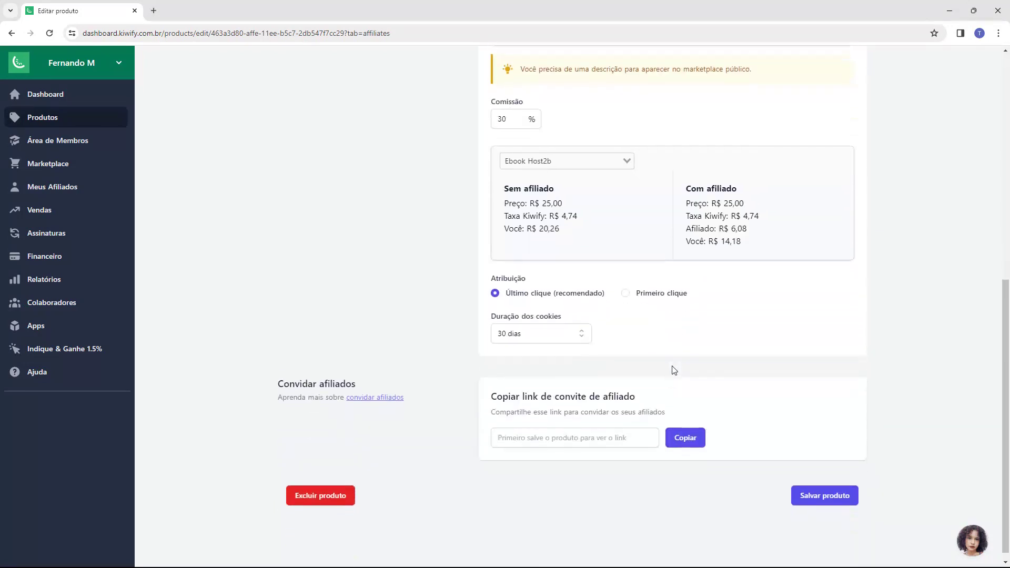
{"action": "scroll", "coordinate": [672, 368], "scroll_direction": "up", "scroll_amount": 8}
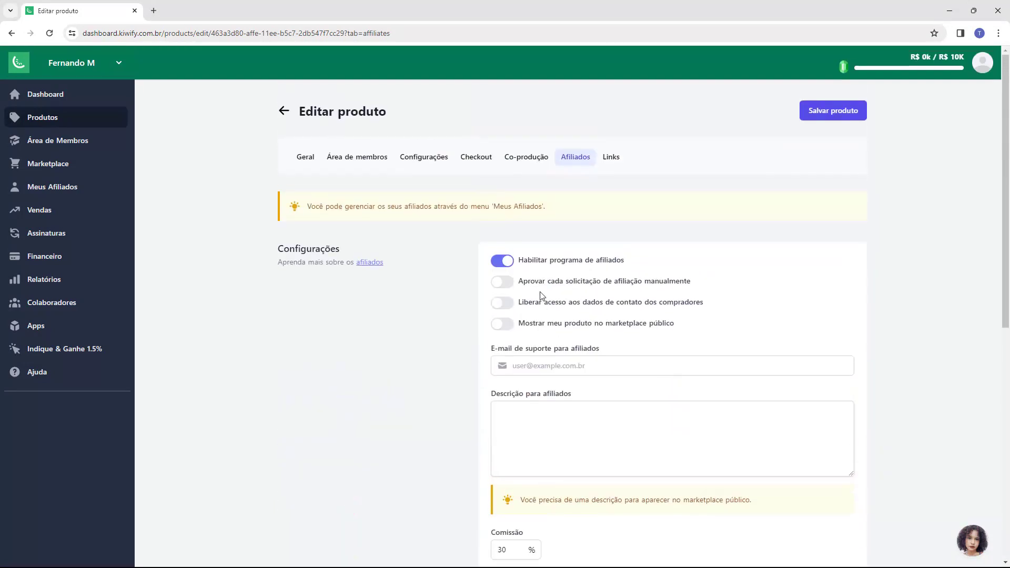
{"action": "left_click", "coordinate": [502, 262]}
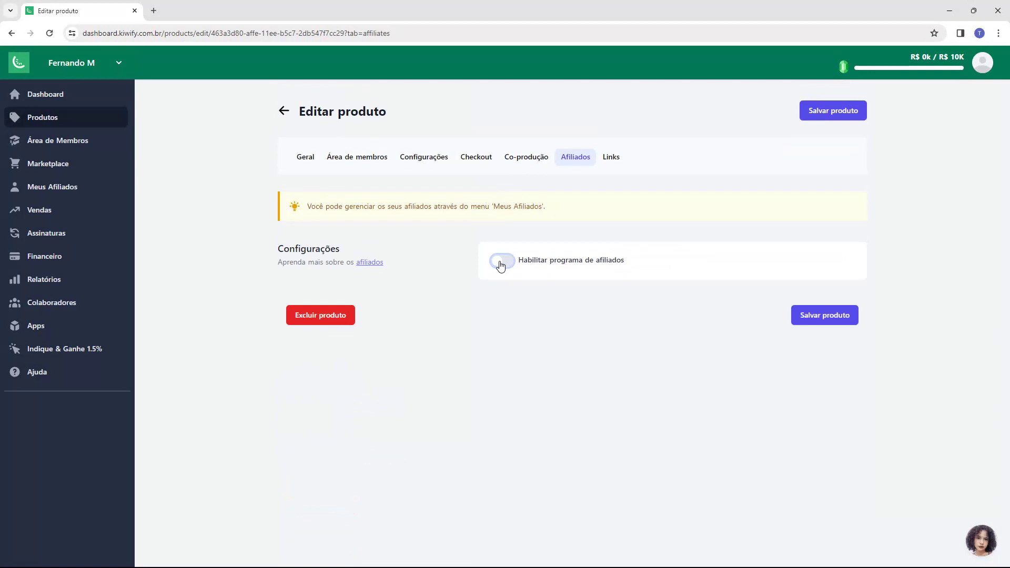
Step: Copy the Ebook Host2b checkout URL from the Links tab and load it in a new tab
{"action": "left_click", "coordinate": [606, 165]}
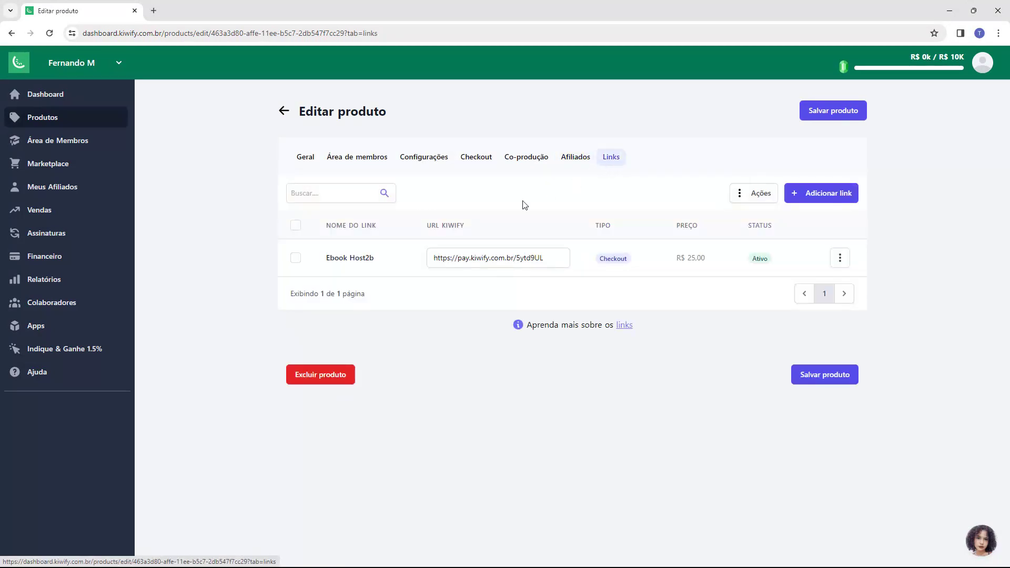
{"action": "left_click", "coordinate": [466, 255]}
{"action": "key", "text": "ctrl+c"}
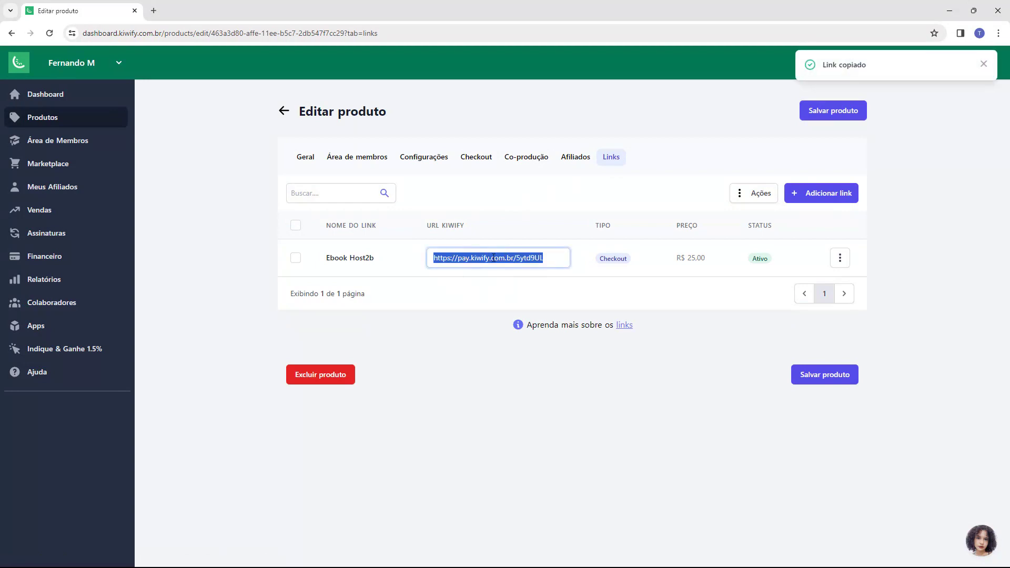
{"action": "left_click", "coordinate": [153, 11]}
{"action": "key", "text": "ctrl+v"}
{"action": "key", "text": "Return"}
Step: Review the Ebook Host2b checkout page header, then close the checkout tab
{"action": "scroll", "coordinate": [481, 289], "scroll_direction": "down", "scroll_amount": 1}
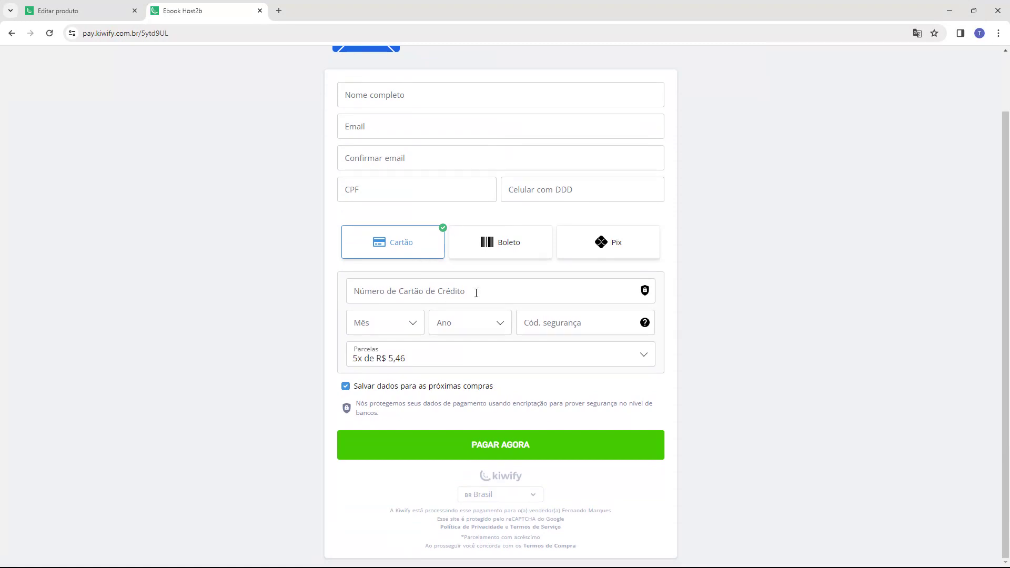
{"action": "scroll", "coordinate": [674, 398], "scroll_direction": "up", "scroll_amount": 1}
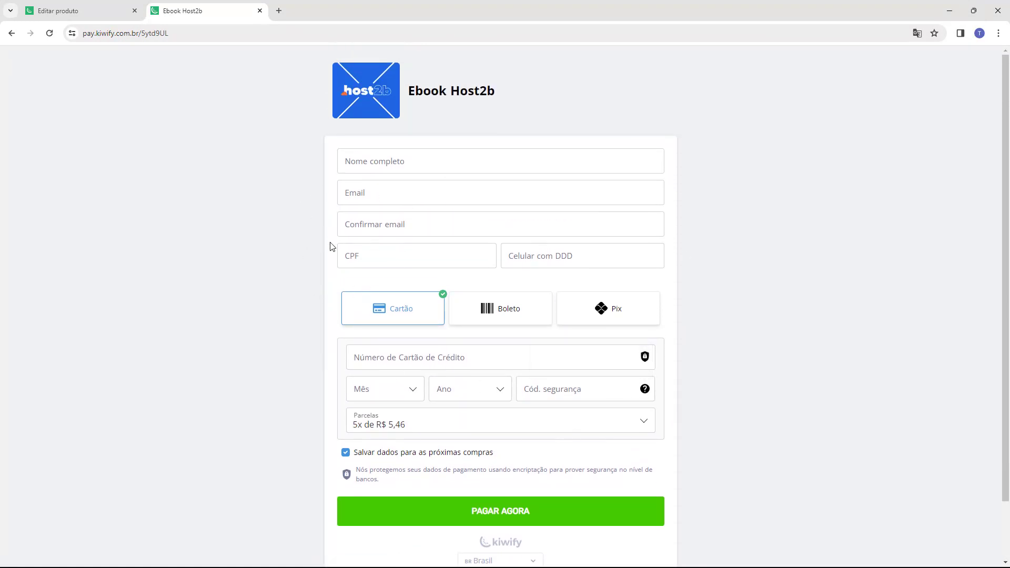
{"action": "key", "text": "ctrl+w"}
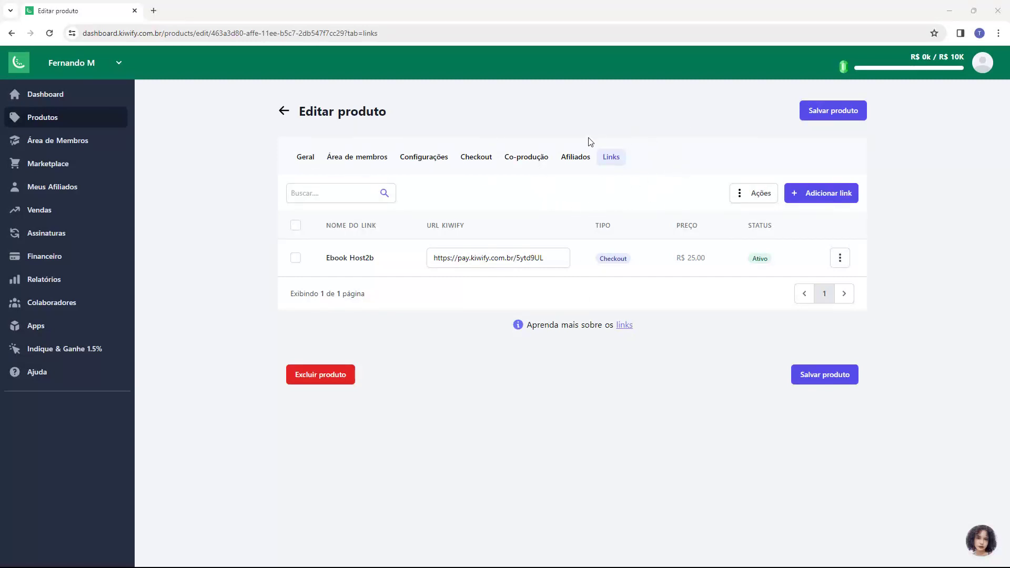
Step: In the members area, create a module named 'BAIXE SEU EBOOK AQUI'
{"action": "left_click", "coordinate": [346, 166]}
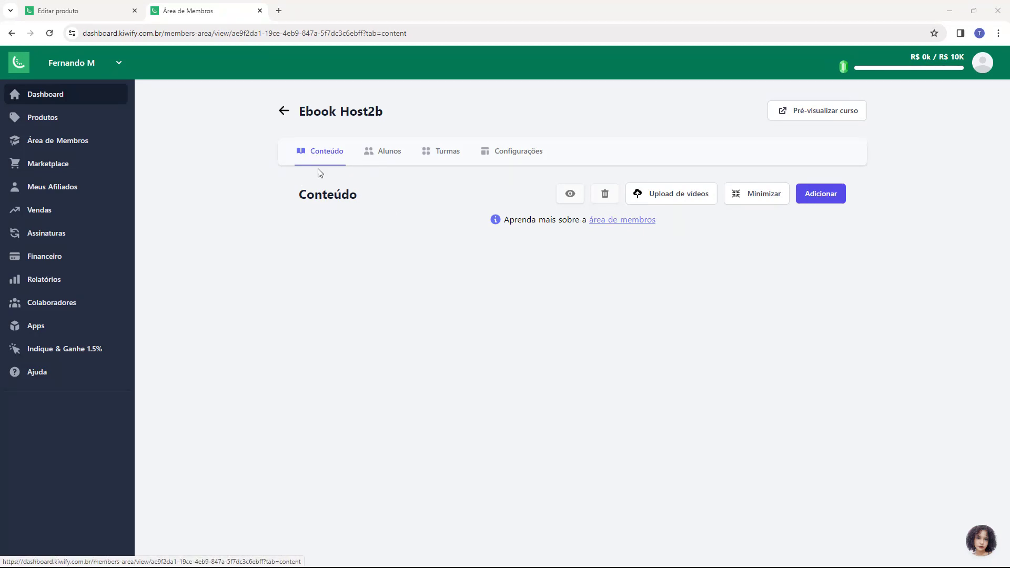
{"action": "left_click_drag", "start_coordinate": [294, 200], "coordinate": [326, 196]}
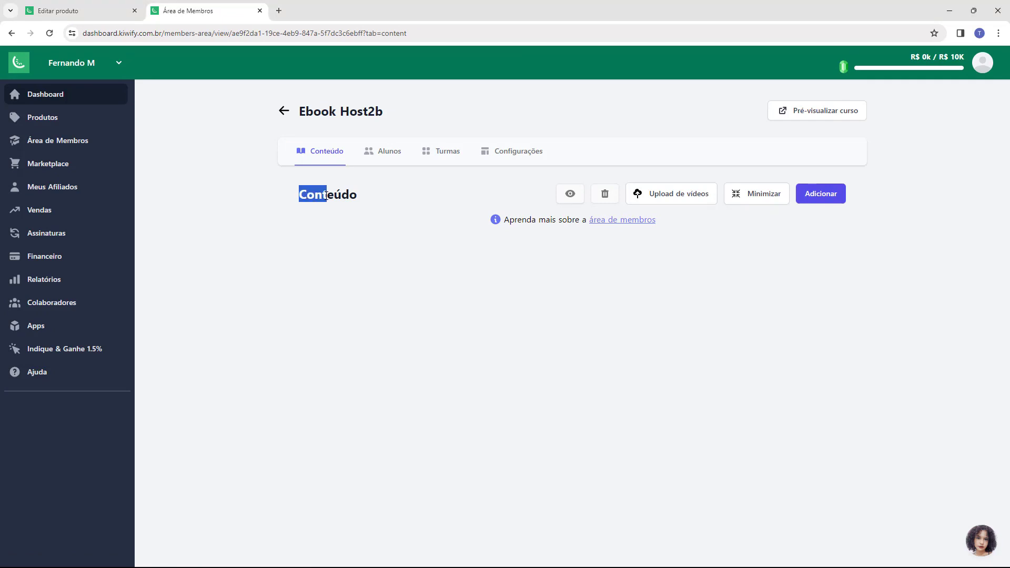
{"action": "left_click", "coordinate": [822, 196]}
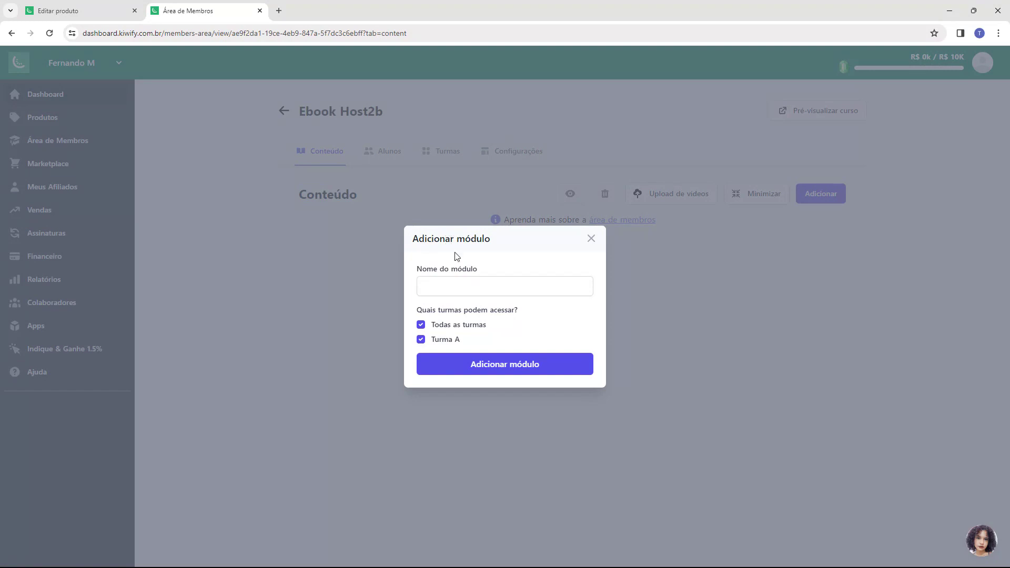
{"action": "left_click_drag", "start_coordinate": [419, 269], "coordinate": [438, 269]}
{"action": "left_click", "coordinate": [490, 294]}
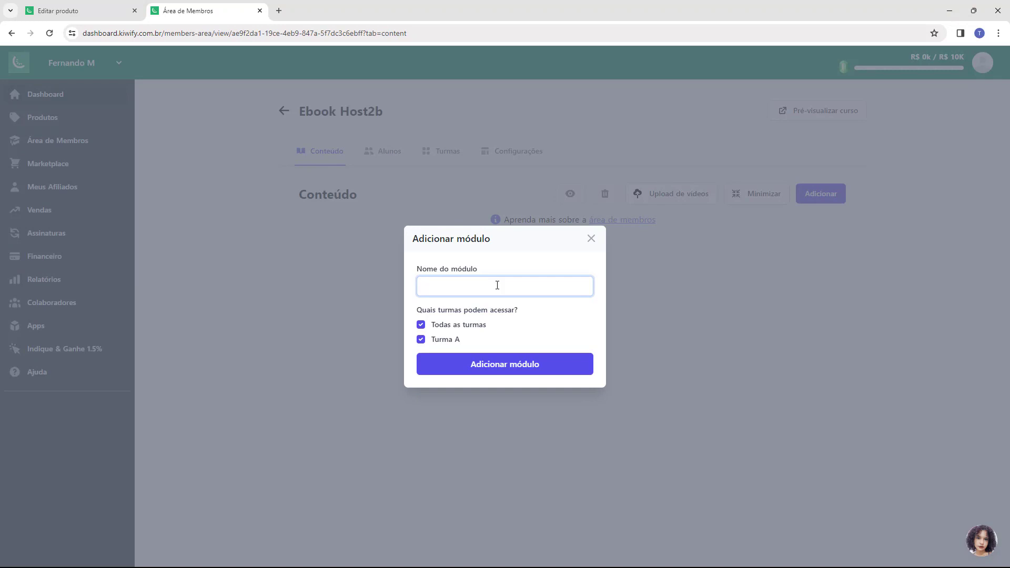
{"action": "type", "text": "BAIXE SEU EBOOK AQUI"}
{"action": "left_click", "coordinate": [489, 371]}
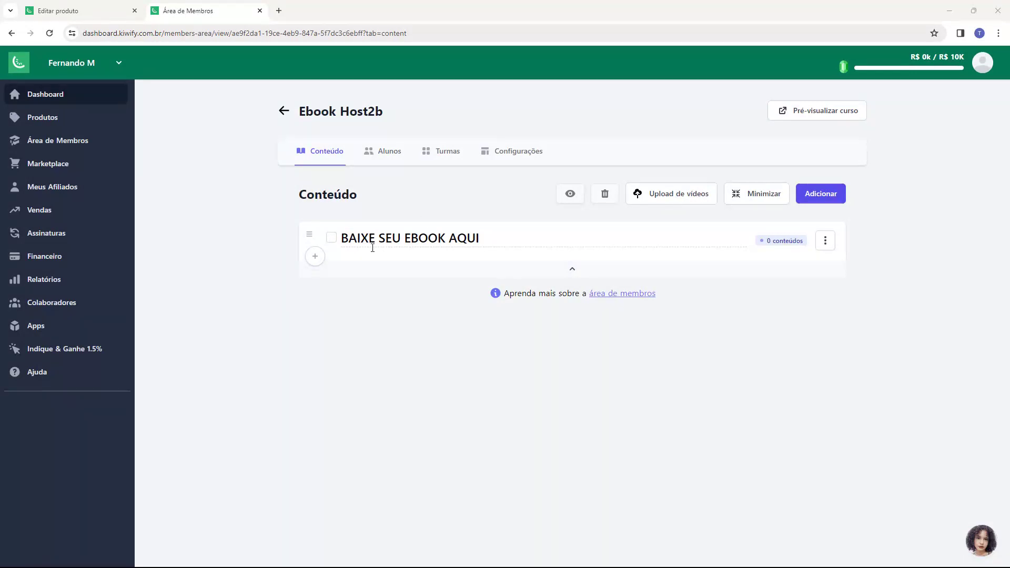
Step: Add a new content item to the module and title it 'Ebook Host2b'
{"action": "left_click", "coordinate": [316, 257]}
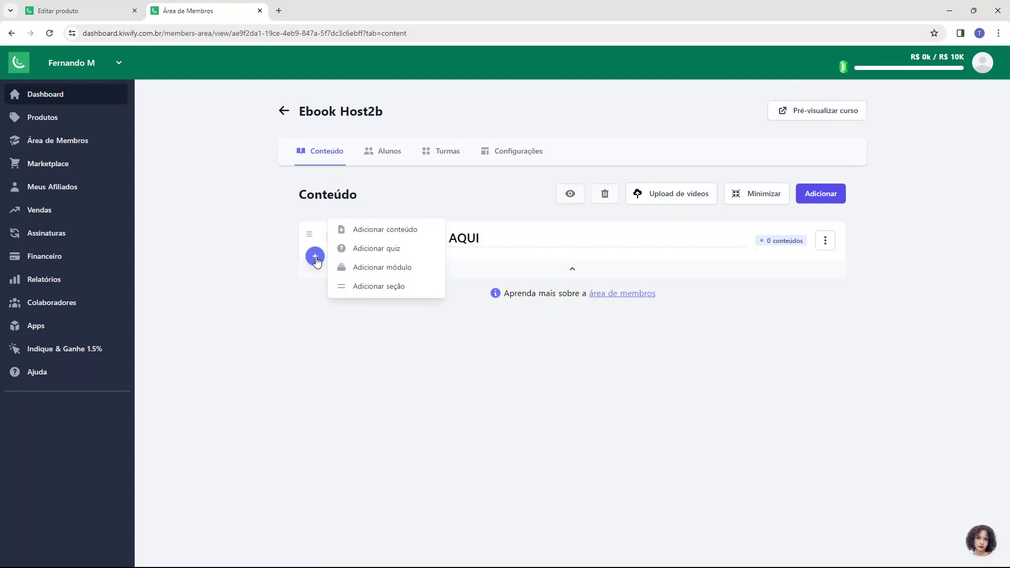
{"action": "left_click", "coordinate": [379, 233]}
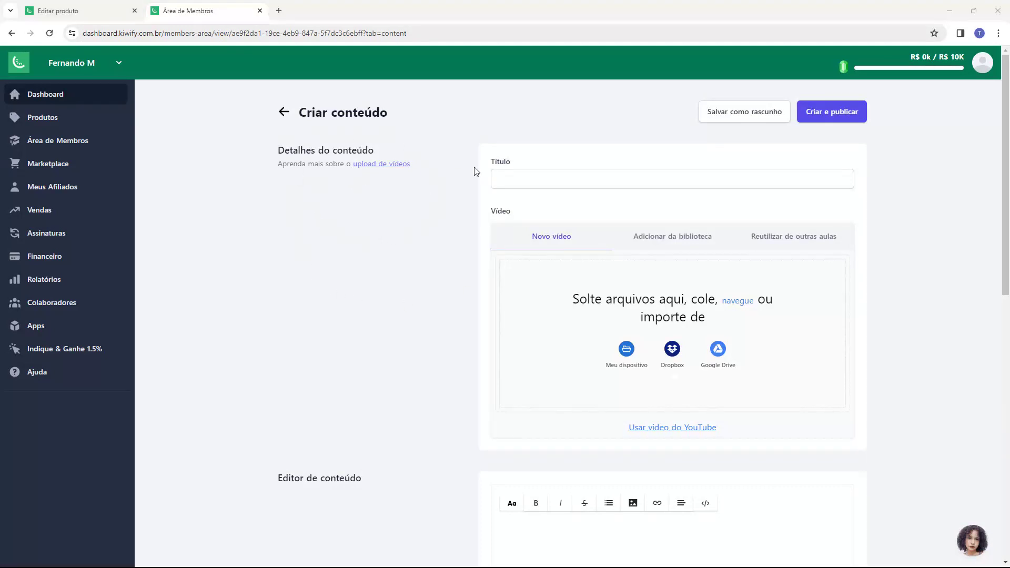
{"action": "left_click", "coordinate": [502, 178]}
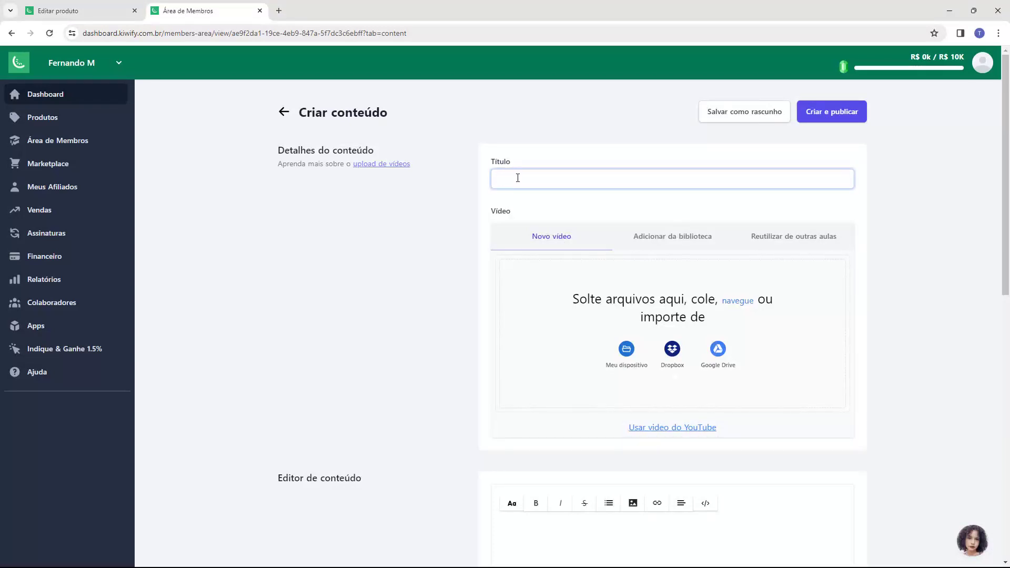
{"action": "type", "text": "Ebook Host2b"}
{"action": "left_click", "coordinate": [473, 183]}
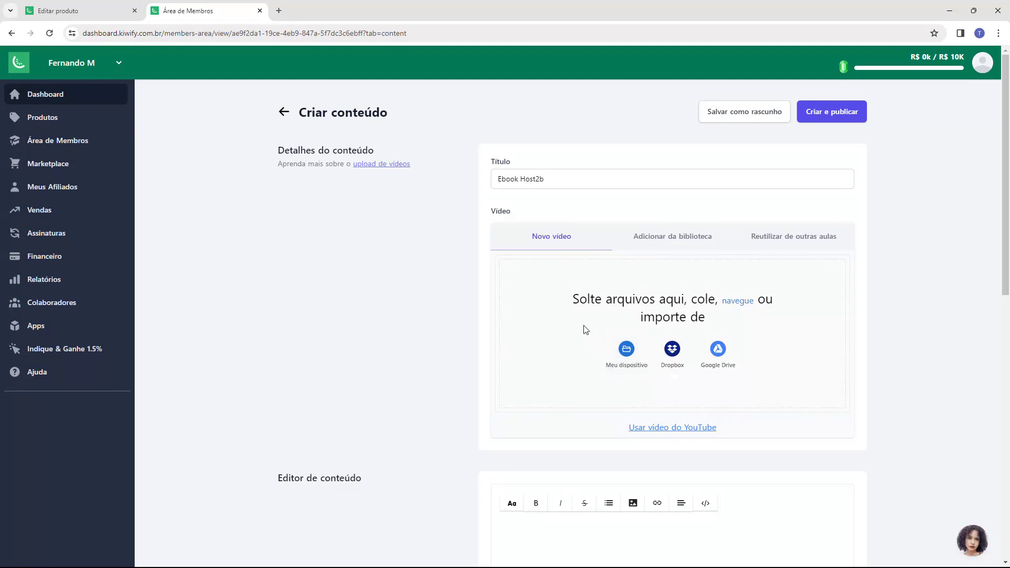
Step: Write the download instruction 'CLIQUE EM CIMA DO ARQUIVO ABAIXO...', then the Instagram handle and support e-mail
{"action": "scroll", "coordinate": [386, 295], "scroll_direction": "down", "scroll_amount": 2}
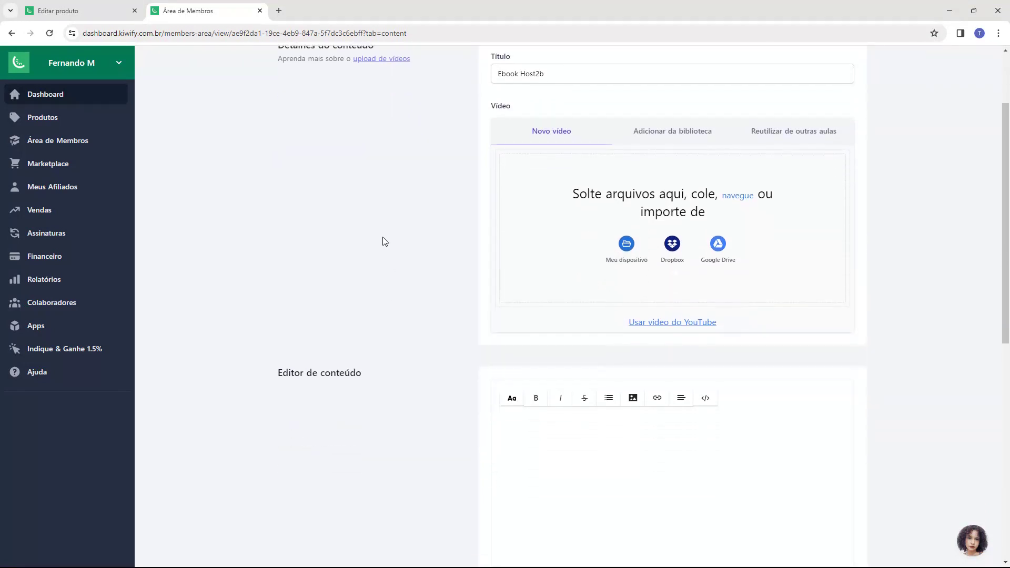
{"action": "scroll", "coordinate": [383, 245], "scroll_direction": "down", "scroll_amount": 2}
{"action": "left_click_drag", "start_coordinate": [273, 270], "coordinate": [331, 272]}
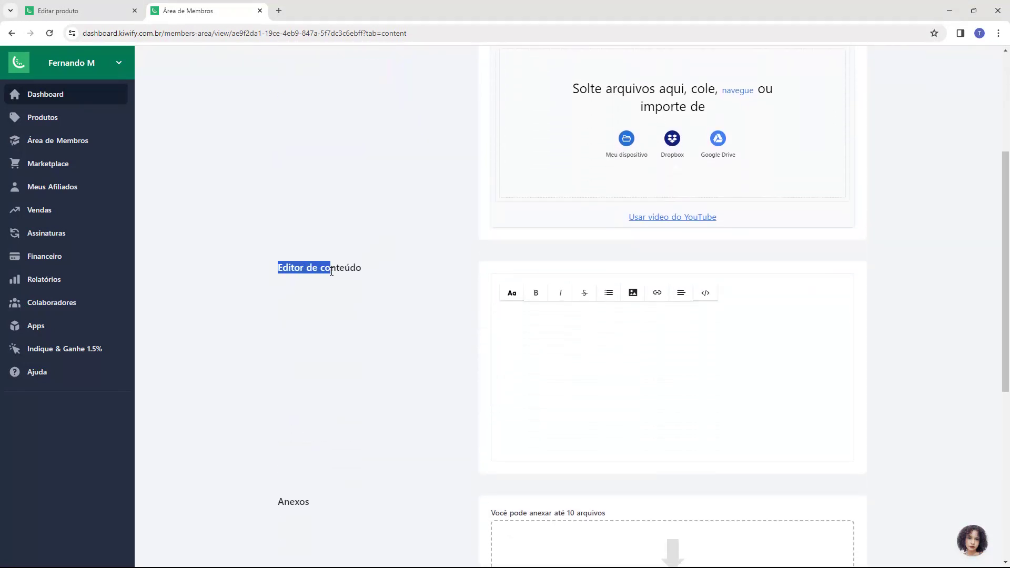
{"action": "left_click", "coordinate": [571, 339]}
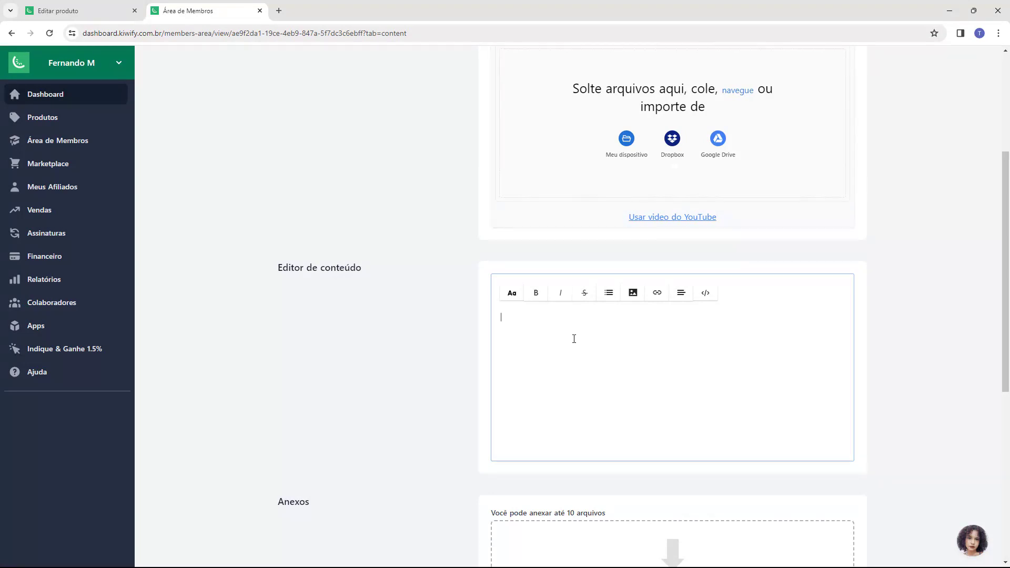
{"action": "type", "text": "IQUE EM CIMA DO ARQUIVO ABAIXO PARA FAZER O DOWNLOAD DO SEU EBOOK"}
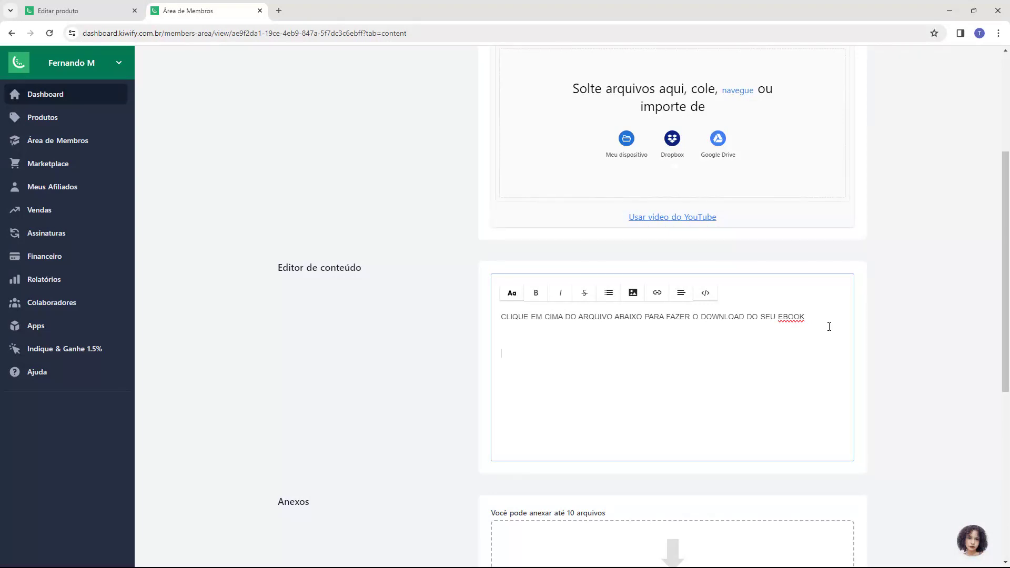
{"action": "type", "text": "stagem"}
{"action": "key", "text": "BackSpace"}
{"action": "key", "text": "BackSpace"}
{"action": "type", "text": "ram: @host2b "}
{"action": "type", "text": "Suporte:"}
{"action": "key", "text": "ctrl+v"}
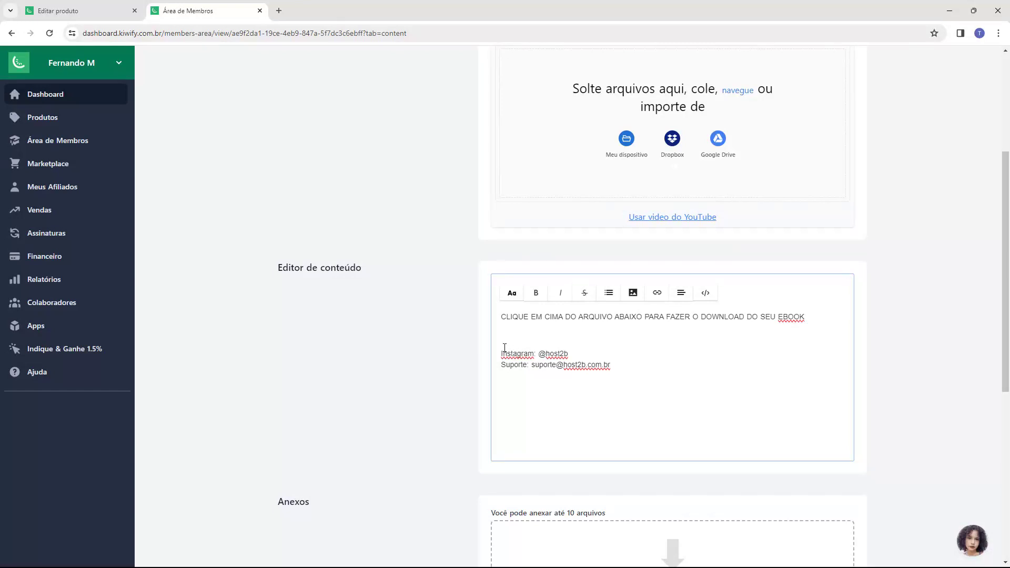
{"action": "scroll", "coordinate": [442, 263], "scroll_direction": "down", "scroll_amount": 4}
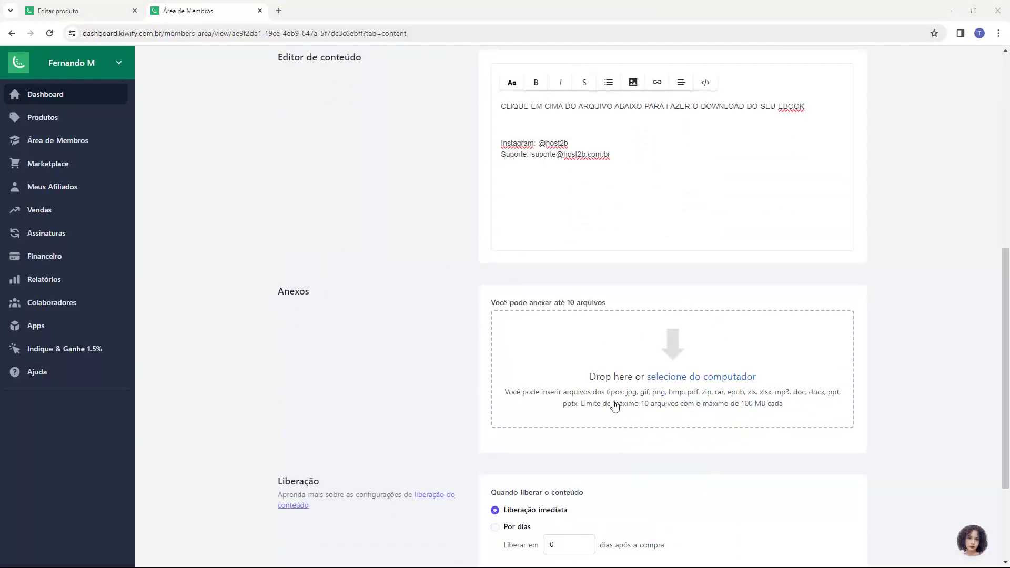
Step: Attach the PDF 'Ebook - Como otimizar o seu site' from the computer under Anexos
{"action": "left_click", "coordinate": [682, 363]}
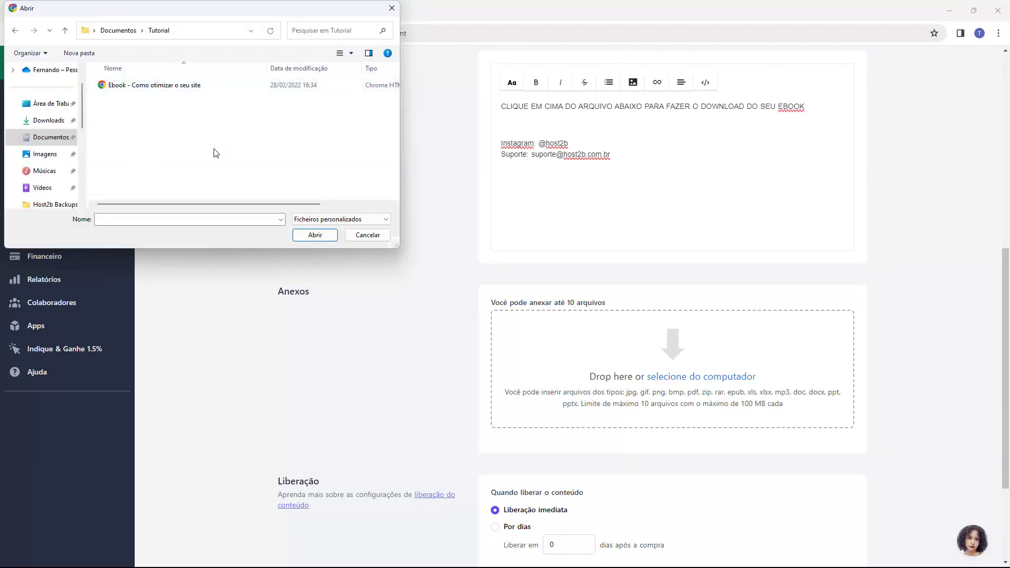
{"action": "left_click", "coordinate": [176, 90]}
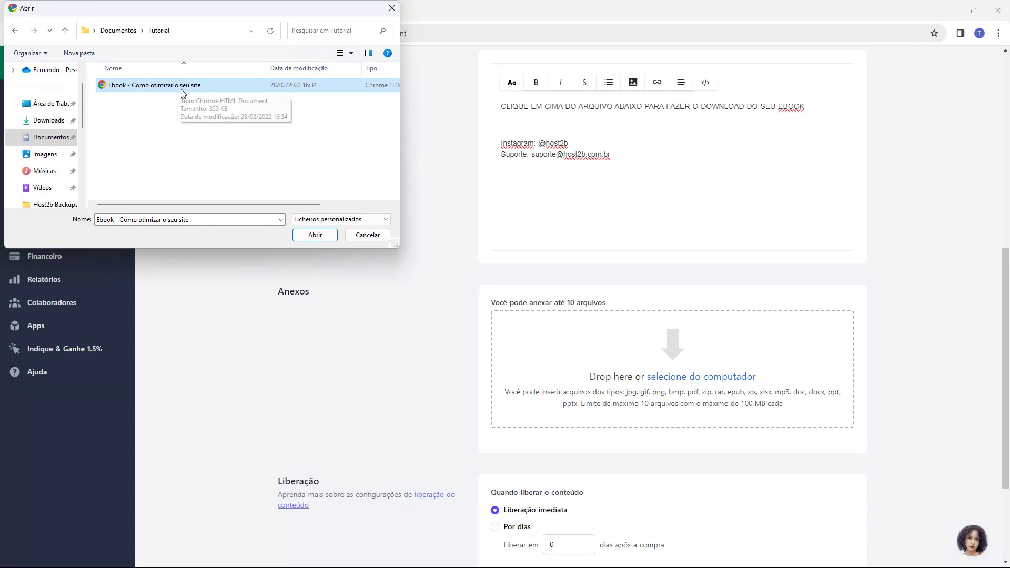
{"action": "left_click", "coordinate": [316, 235]}
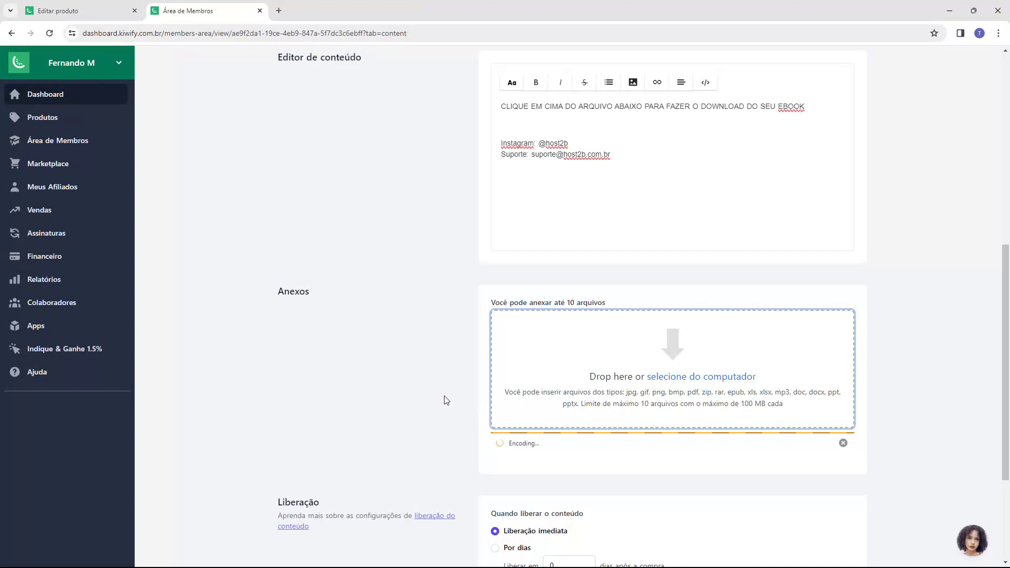
{"action": "scroll", "coordinate": [416, 383], "scroll_direction": "down", "scroll_amount": 2}
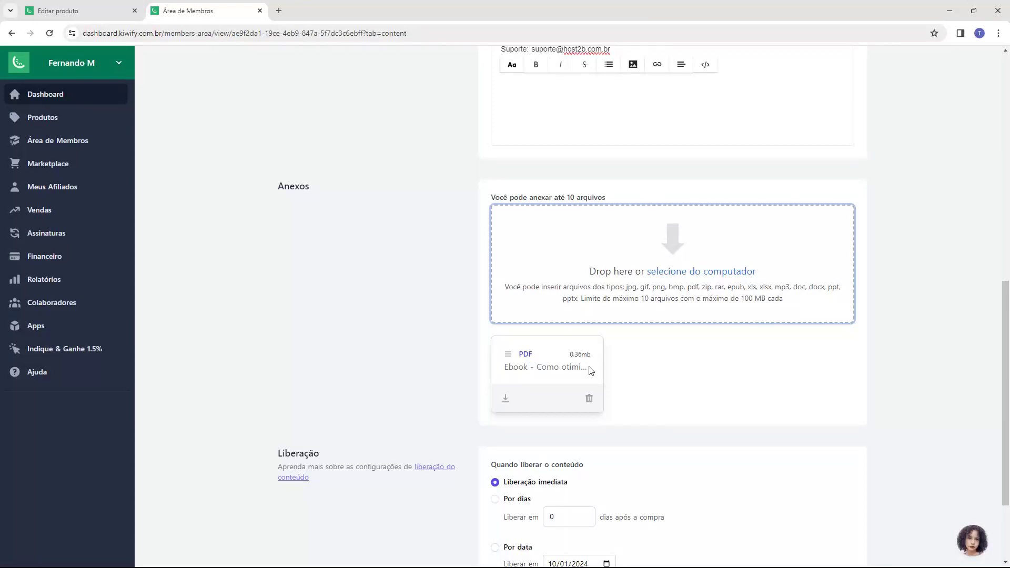
{"action": "scroll", "coordinate": [496, 384], "scroll_direction": "down", "scroll_amount": 3}
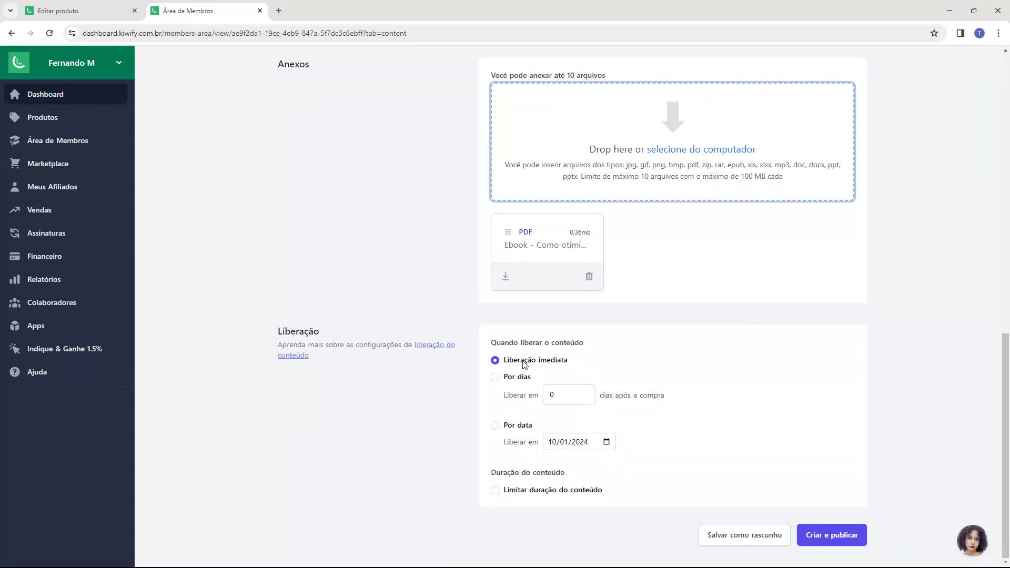
Step: Try a 5-day release delay, then switch the release back to Liberação imediata
{"action": "left_click", "coordinate": [495, 379]}
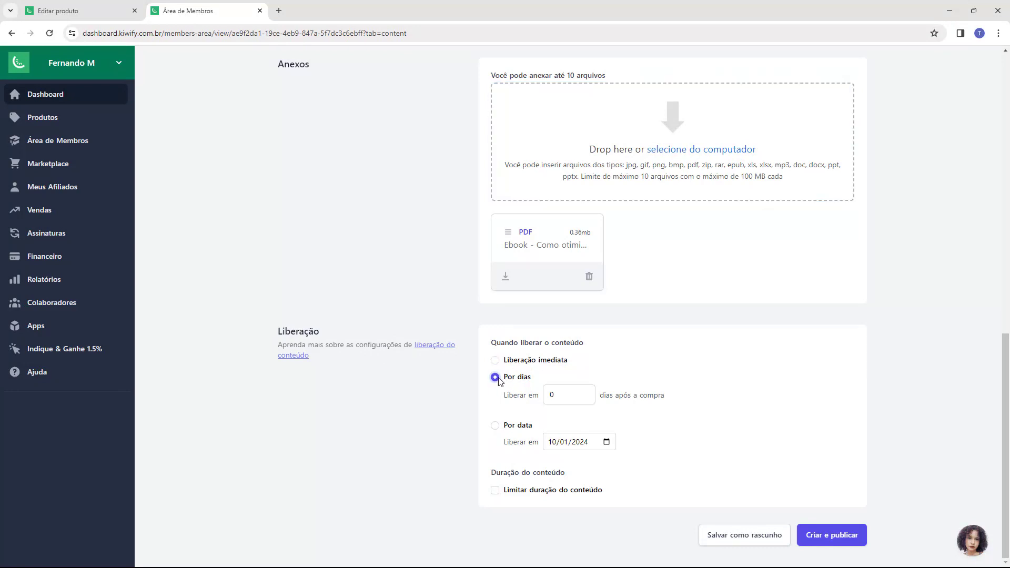
{"action": "type", "text": "5"}
{"action": "left_click", "coordinate": [599, 380]}
{"action": "left_click", "coordinate": [496, 360]}
Step: Publish the lesson with Criar e publicar
{"action": "scroll", "coordinate": [479, 388], "scroll_direction": "up", "scroll_amount": 2}
{"action": "scroll", "coordinate": [479, 389], "scroll_direction": "up", "scroll_amount": 10}
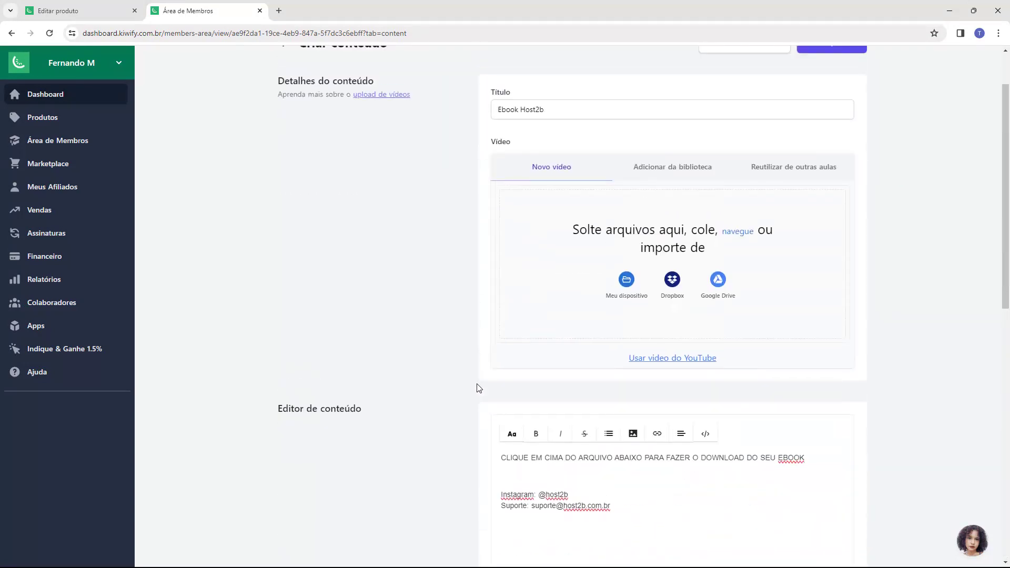
{"action": "scroll", "coordinate": [479, 389], "scroll_direction": "down", "scroll_amount": 5}
{"action": "scroll", "coordinate": [479, 388], "scroll_direction": "down", "scroll_amount": 8}
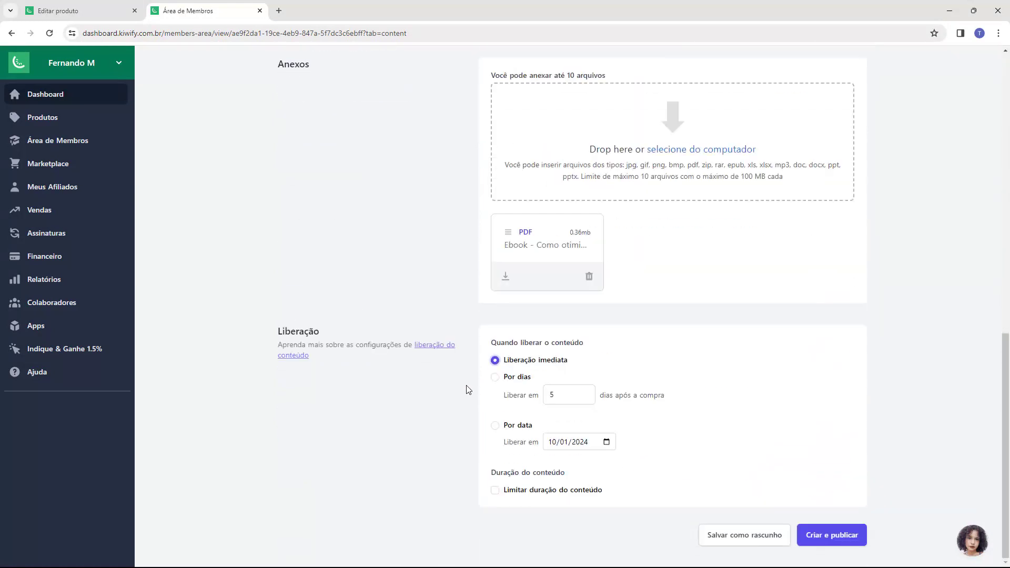
{"action": "left_click", "coordinate": [829, 535]}
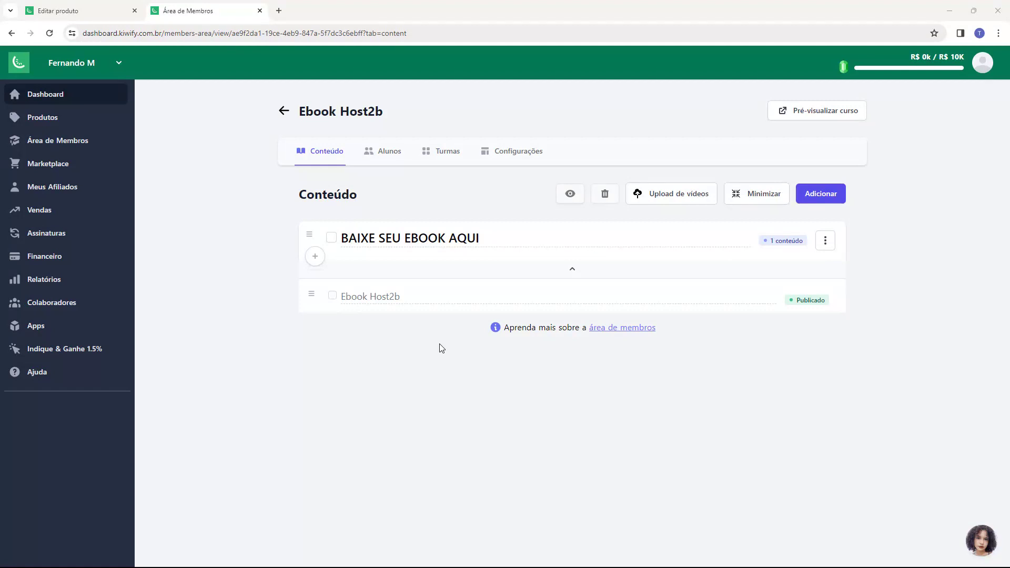
Step: Preview the course and review the lesson's download instruction and Instagram lines
{"action": "left_click", "coordinate": [810, 121]}
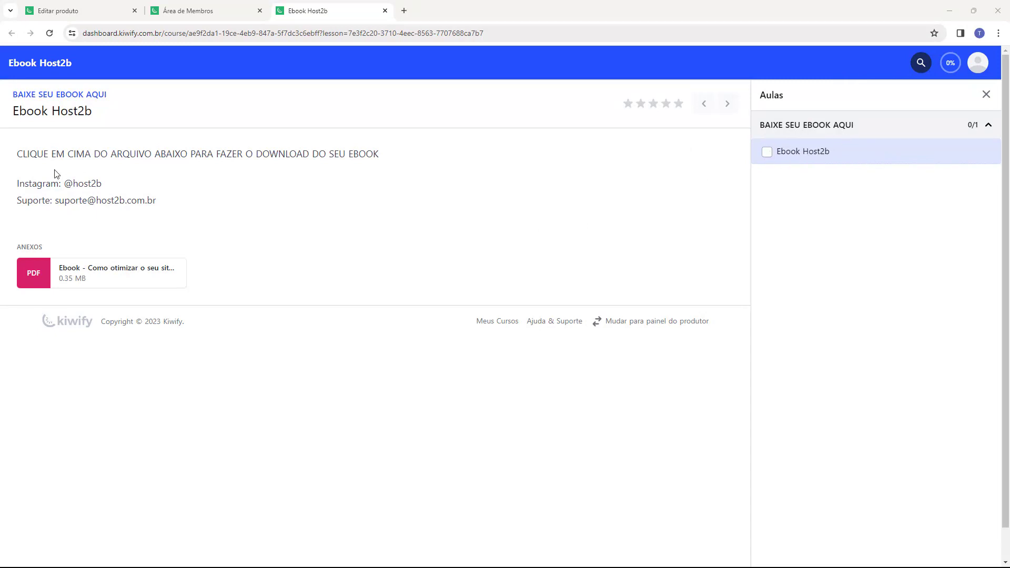
{"action": "left_click_drag", "start_coordinate": [15, 154], "coordinate": [360, 153]}
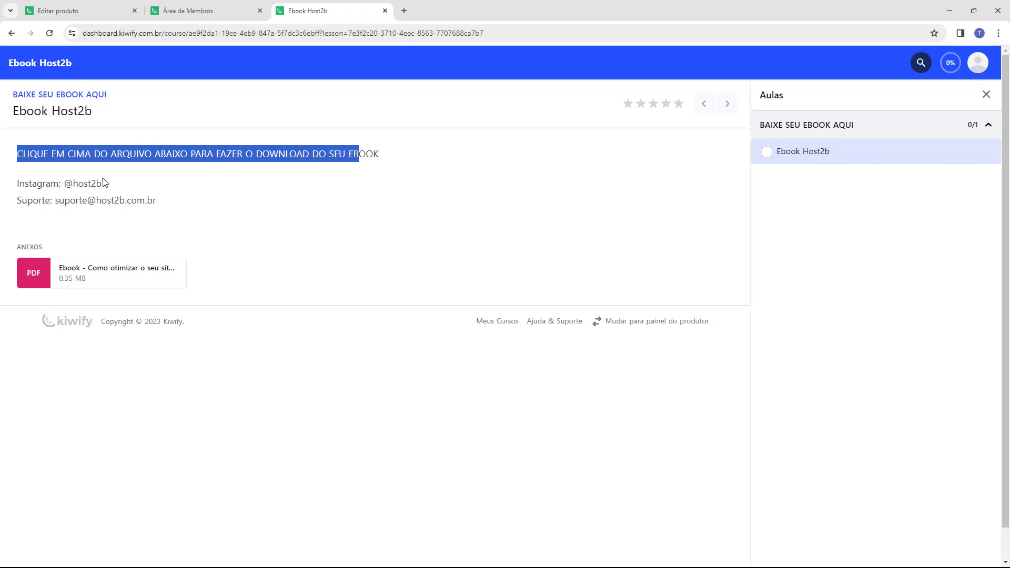
{"action": "left_click_drag", "start_coordinate": [16, 183], "coordinate": [64, 183]}
{"action": "left_click", "coordinate": [149, 180]}
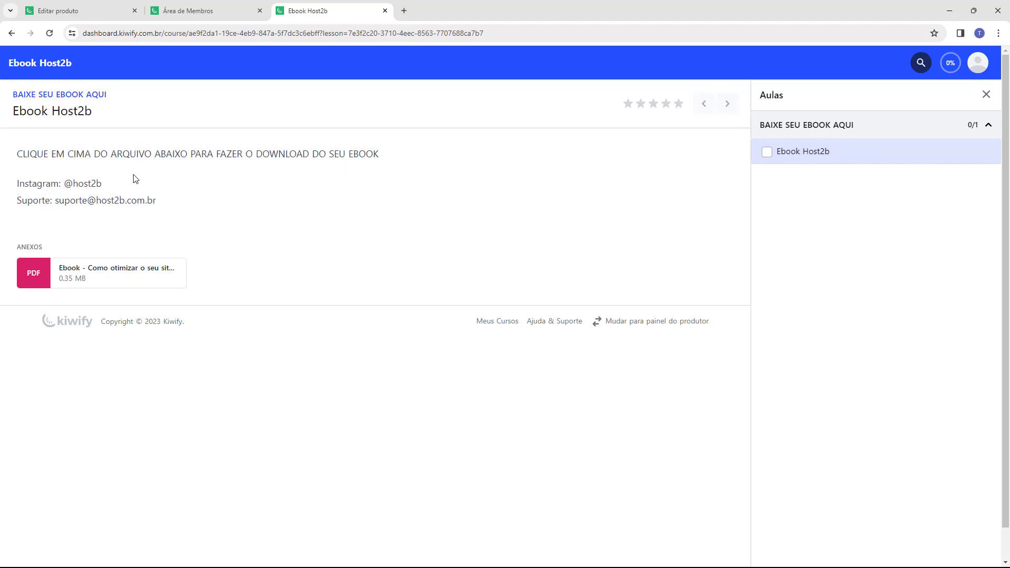
Step: Check that the attached ebook PDF opens, then close the PDF and course preview tabs
{"action": "left_click", "coordinate": [54, 279]}
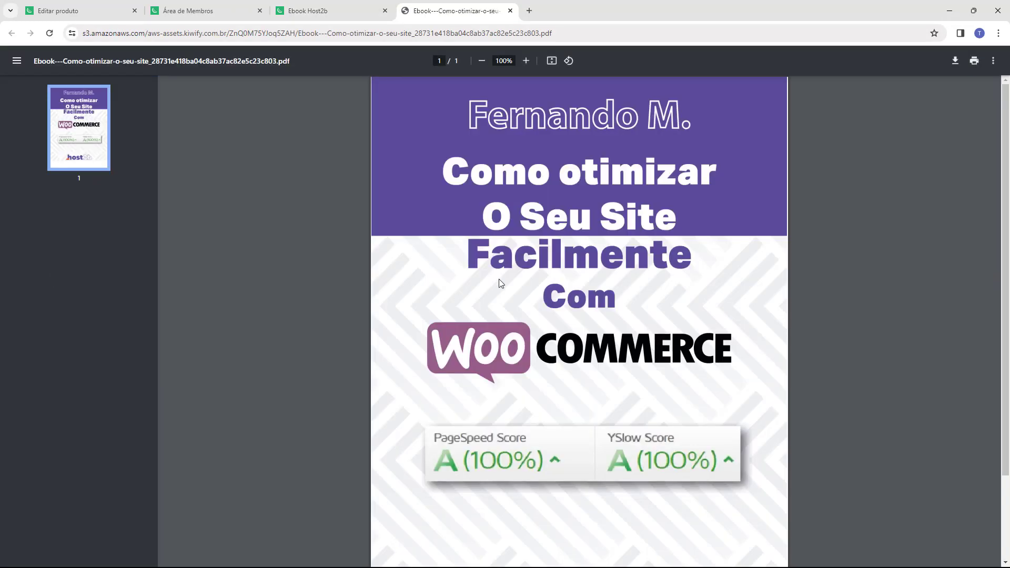
{"action": "scroll", "coordinate": [588, 241], "scroll_direction": "down", "scroll_amount": 2}
{"action": "scroll", "coordinate": [617, 340], "scroll_direction": "up", "scroll_amount": 2}
{"action": "key", "text": "ctrl+w"}
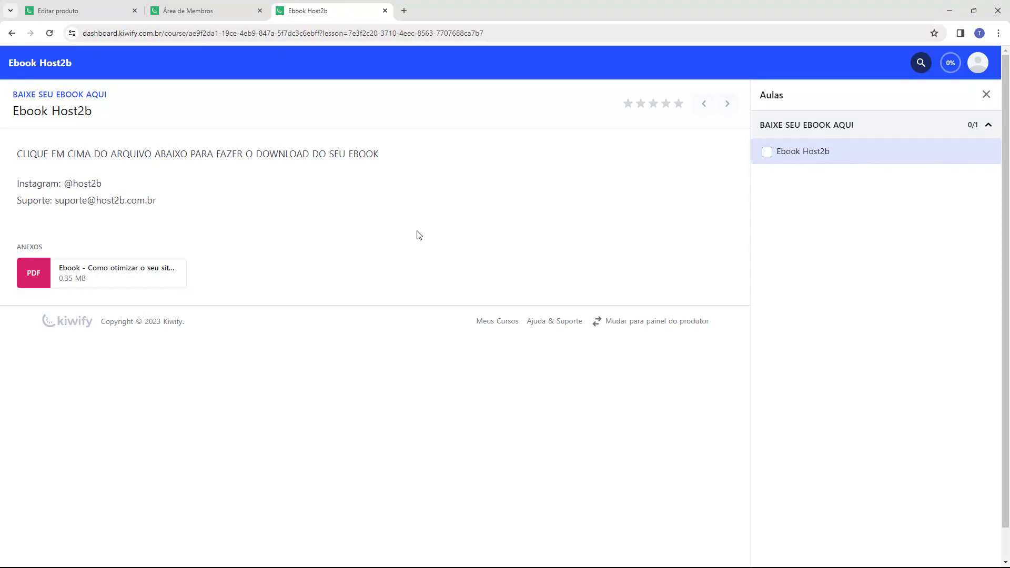
{"action": "key", "text": "ctrl+w"}
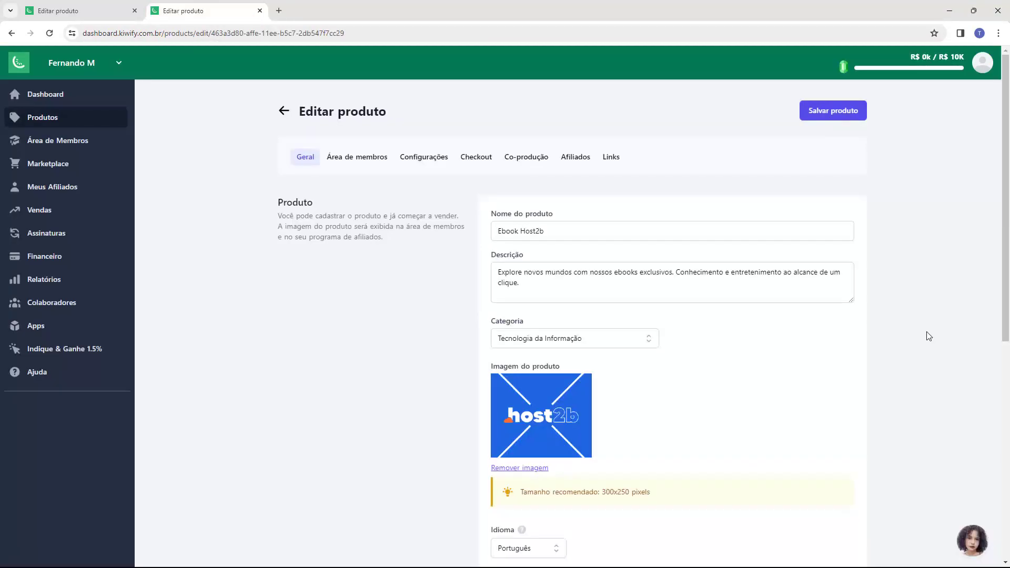